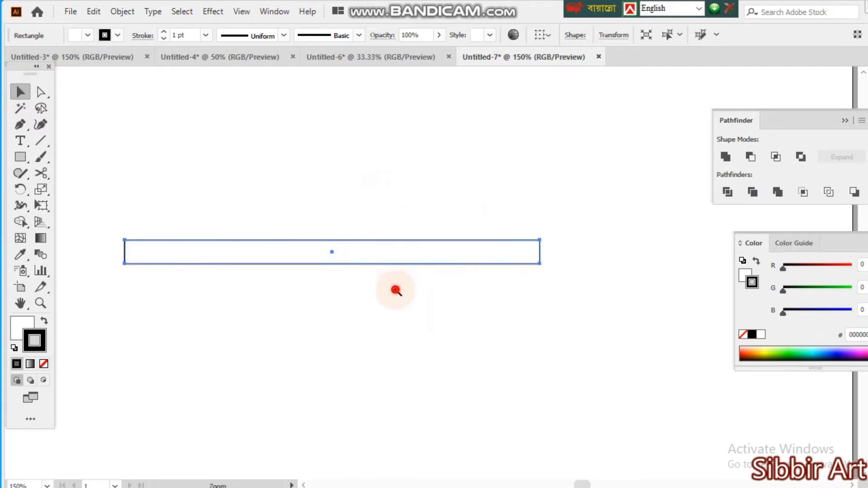
- Duplicate the long horizontal bar straight down so the copy sits directly against the original's lower edge
left_click(395, 289, "ctrl")
left_click(400, 178, "ctrl")
left_click(385, 360, "ctrl")
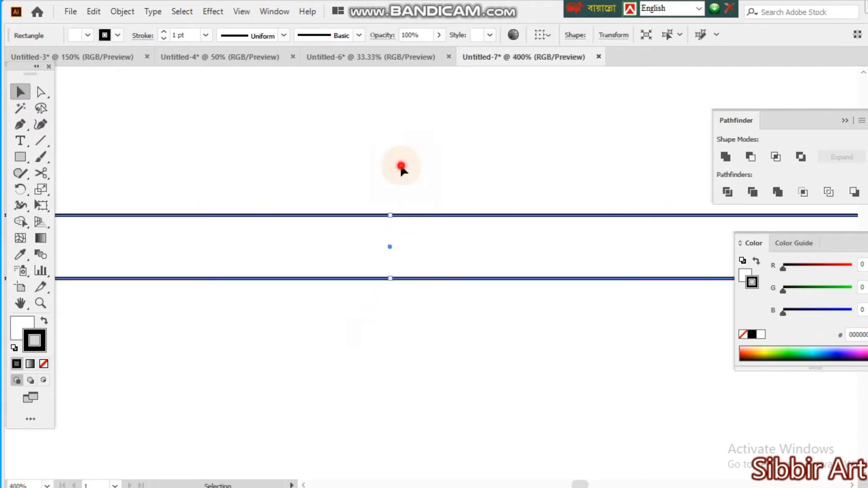
left_click_drag(505, 198, 507, 261)
- Repeat the downward duplication until ten identical bars are stacked edge to edge, and deselect
key("ctrl+minus")
key("ctrl+minus")
key("ctrl+minus")
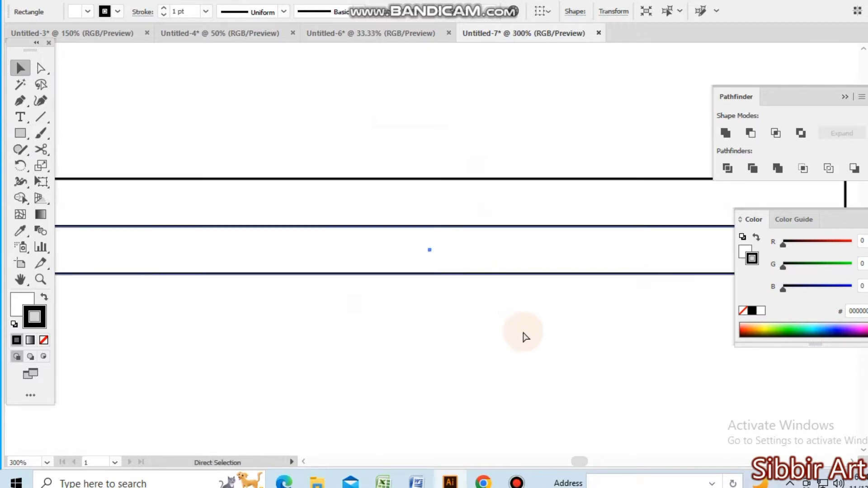
key("ctrl+d")
key("ctrl+d")
key("ctrl+d")
key("ctrl+d")
key("ctrl+d")
key("ctrl+d")
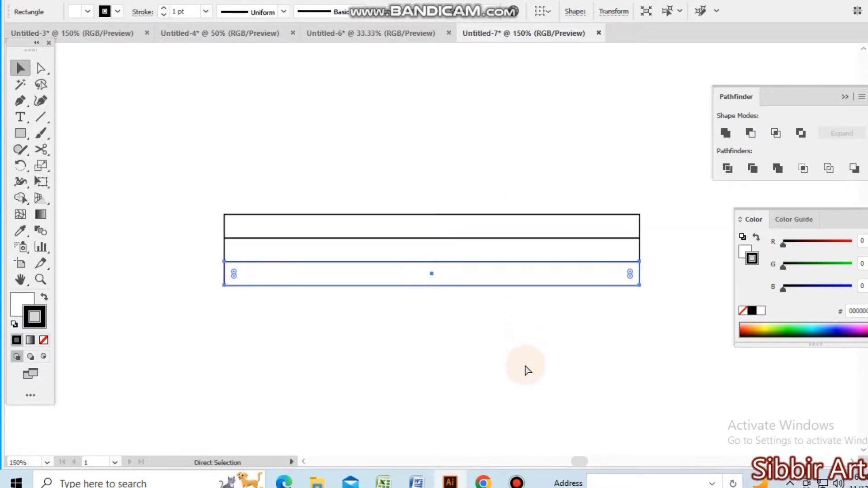
key("ctrl+d")
key("ctrl+d")
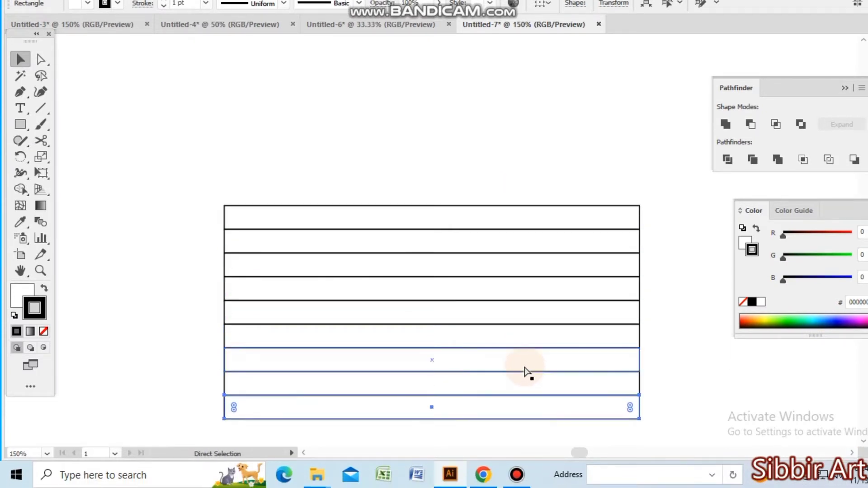
key("ctrl+minus")
key("ctrl+minus")
left_click(400, 300)
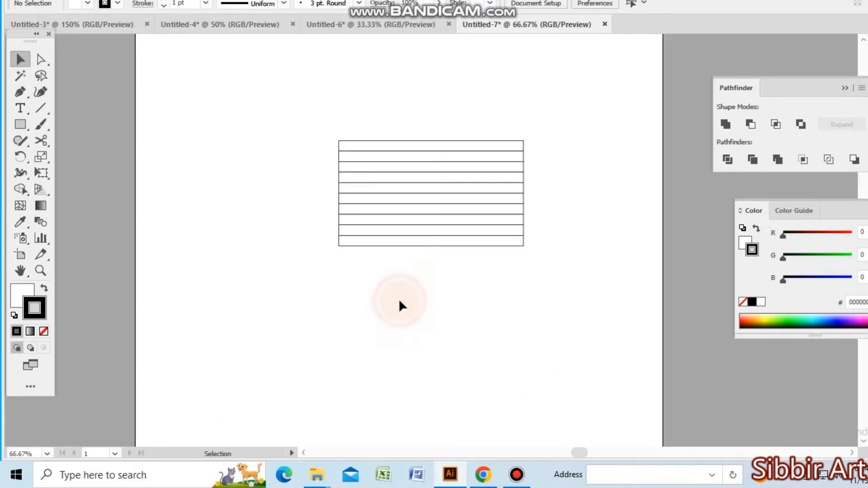
left_click(520, 218, "ctrl")
left_click(377, 149)
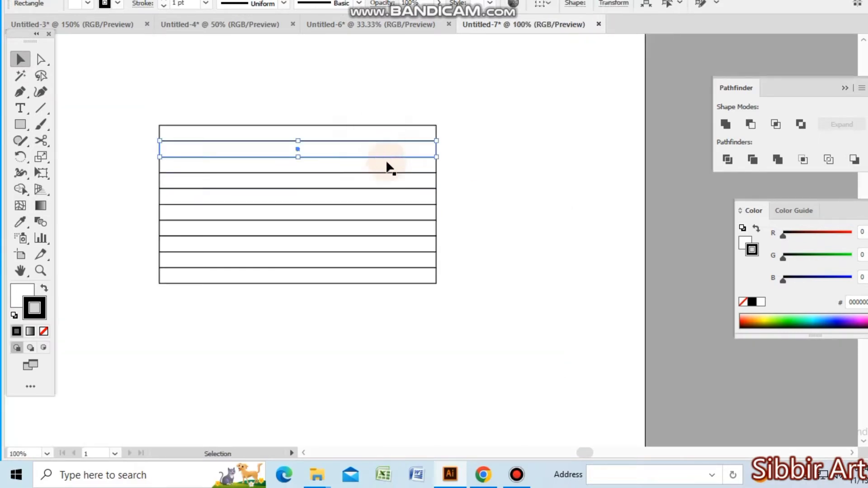
left_click(378, 181, "shift")
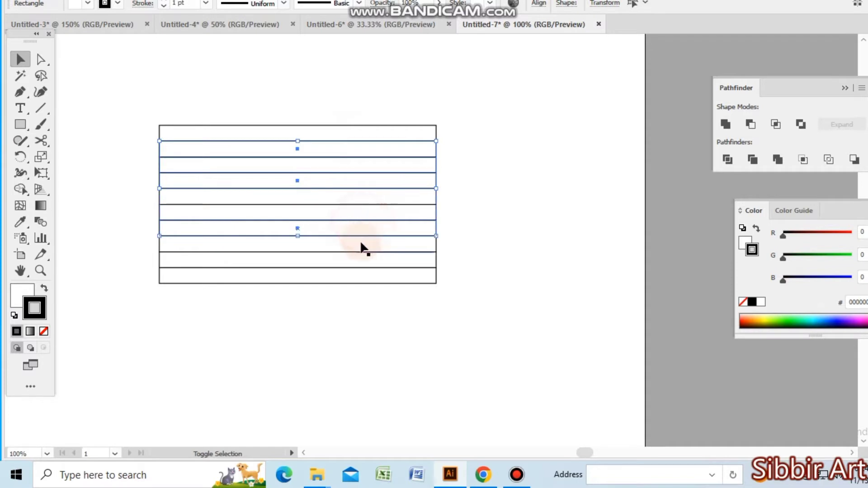
left_click(347, 260, "shift")
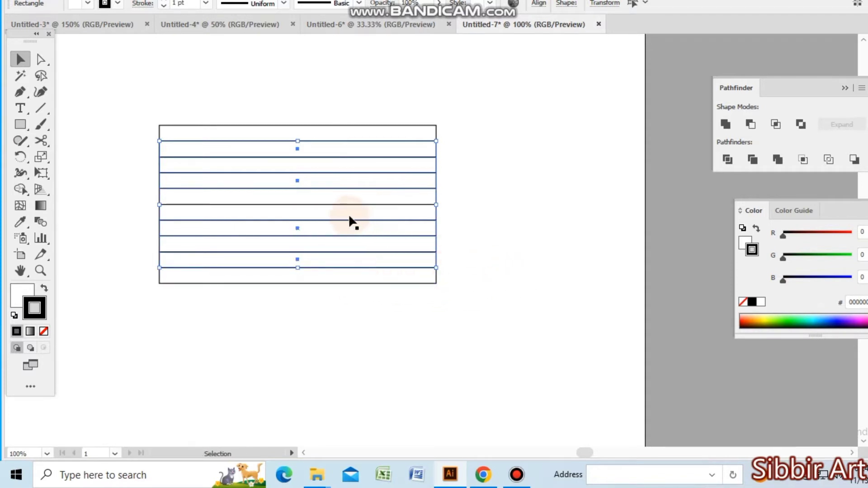
left_click(496, 222)
- Group every second bar of the stack, starting with the second from the top and ending with the lowest
left_click(357, 149)
left_click(312, 184, "shift")
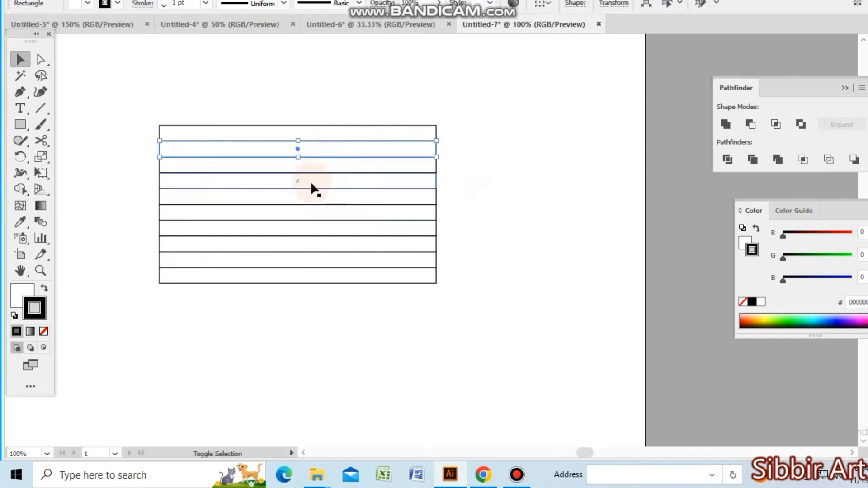
left_click(310, 244, "shift")
left_click(315, 275, "shift")
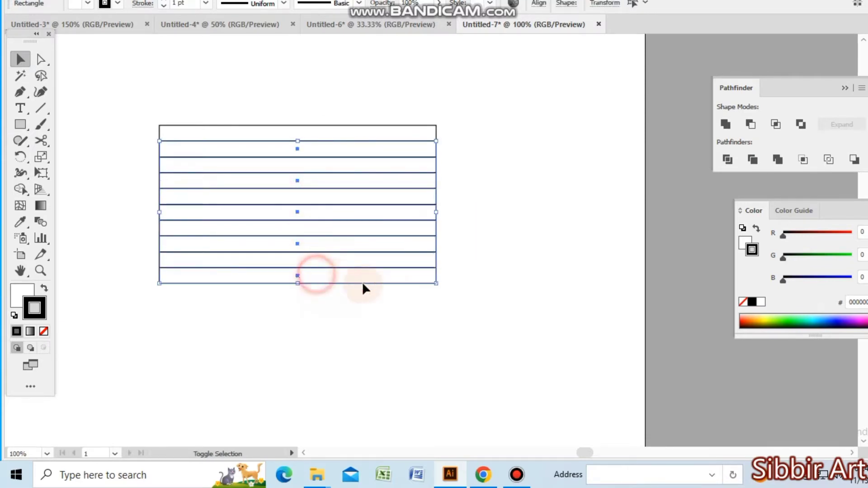
right_click(284, 183)
left_click(336, 263)
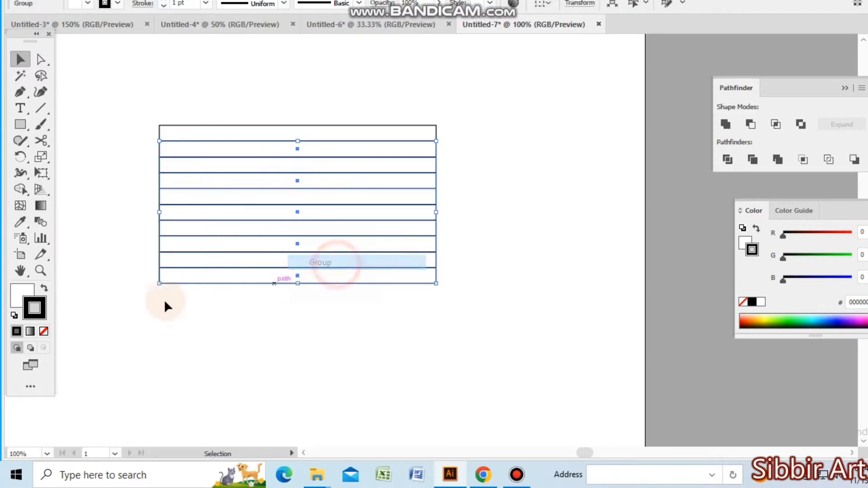
- Remove the fill from the grouped bars, keeping their black outline, and deselect them
left_click(44, 332)
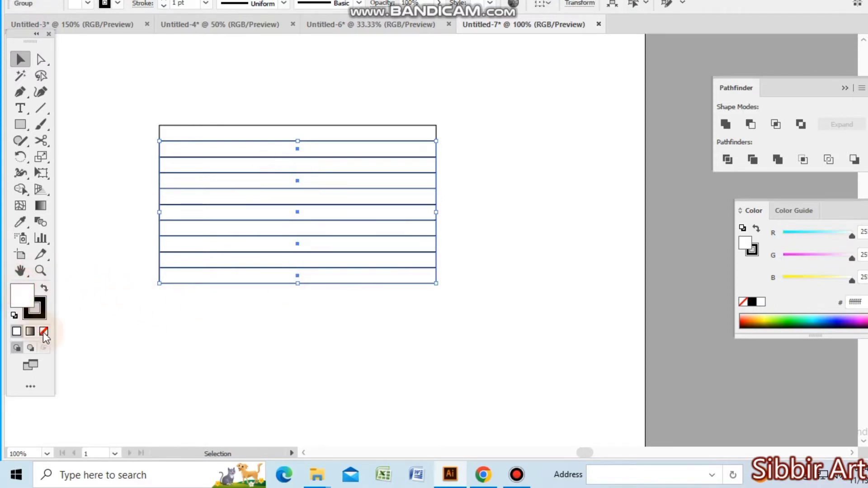
left_click(413, 344)
left_click(353, 162)
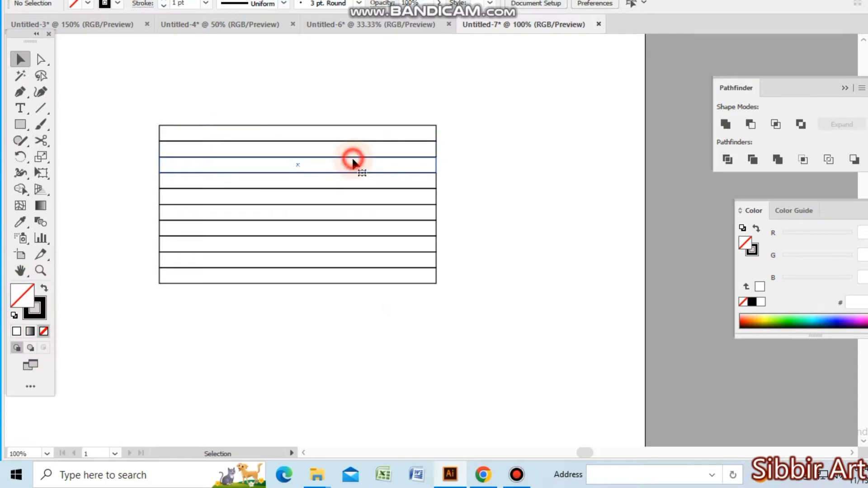
left_click(384, 177)
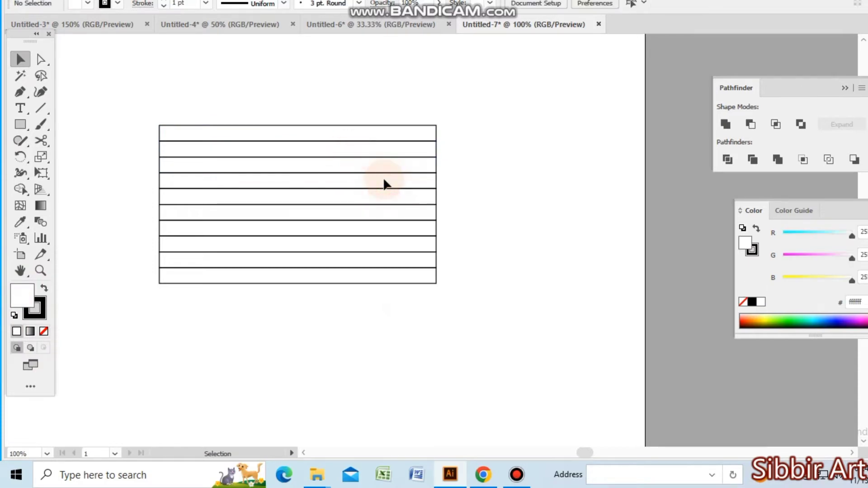
- Rotate the unfilled group of bars by 90° so its bars run vertically across the horizontal ones
left_click(436, 188)
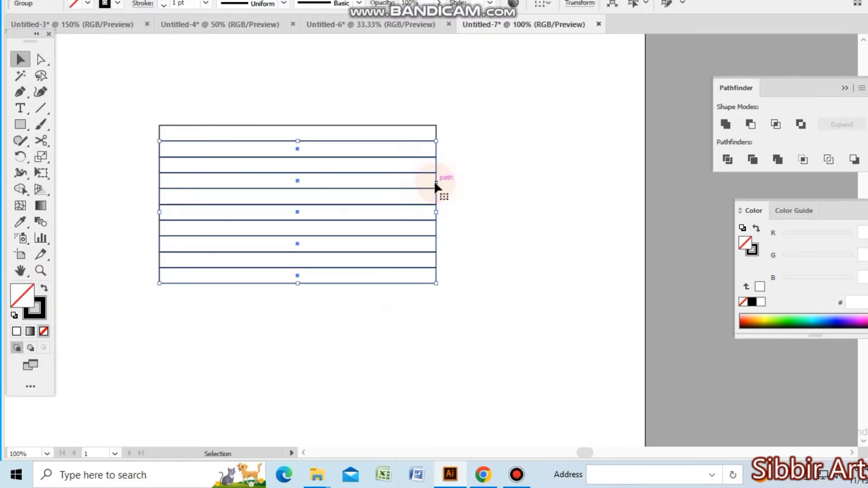
key("r")
key("Return")
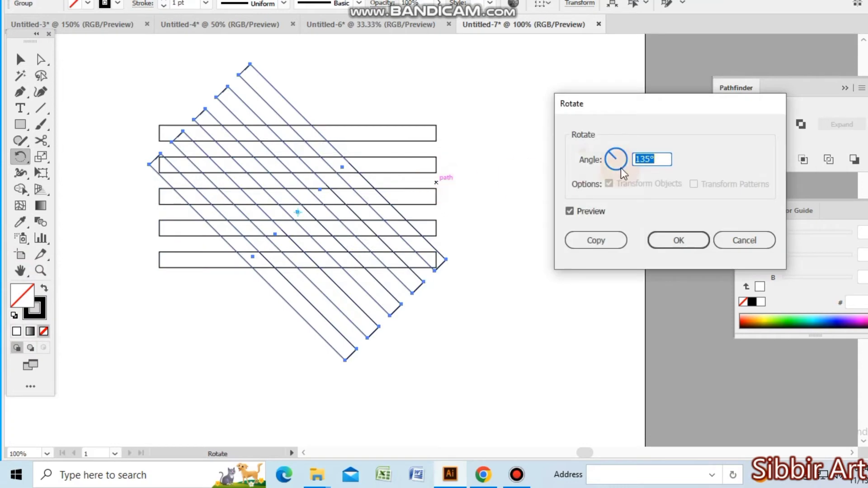
type("90")
key("Return")
key("v")
left_click(449, 301)
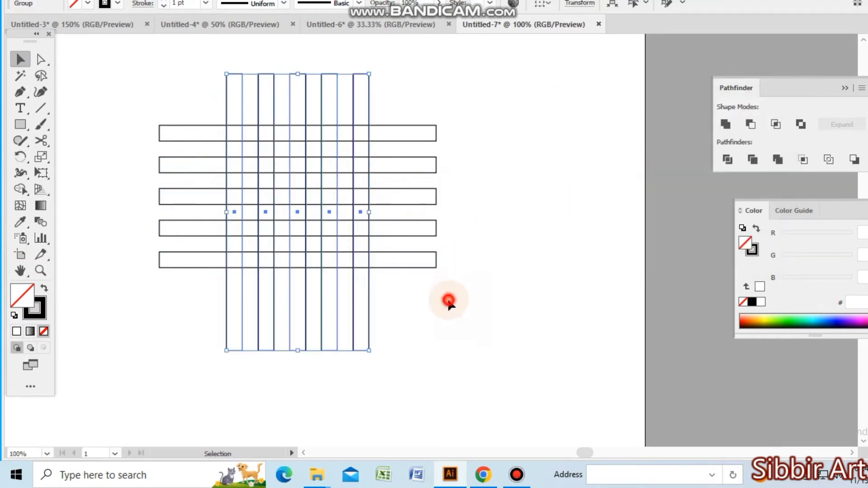
- Group the five remaining horizontal bars
left_click(407, 230)
right_click(406, 226)
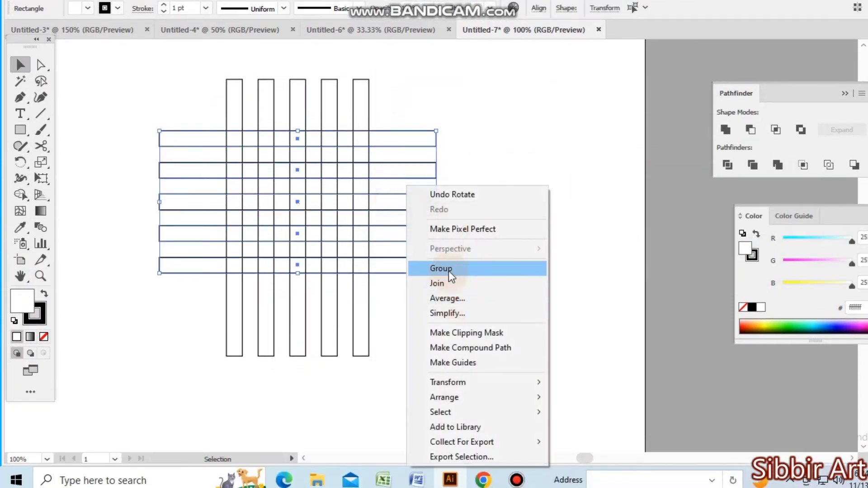
left_click(449, 296)
- Align the vertical bar group to the vertical centre of the horizontal group, using the horizontal group as key object
left_click_drag(170, 83, 456, 316)
left_click(404, 201)
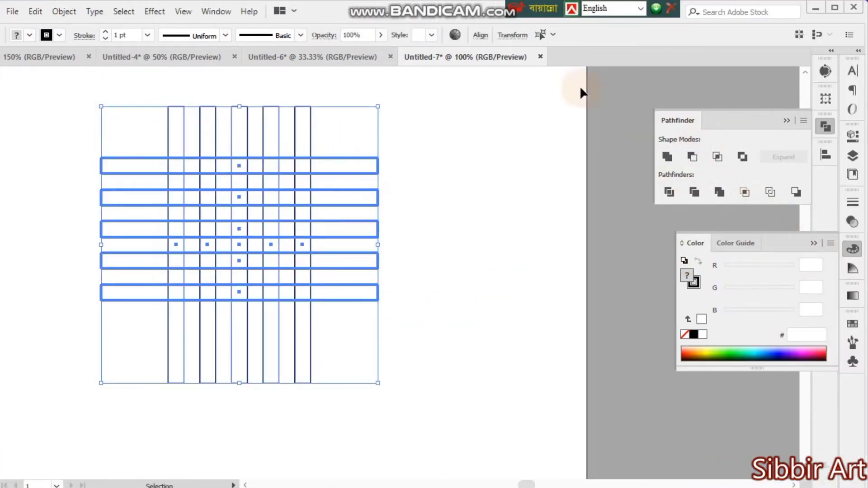
left_click(480, 35)
left_click(451, 74)
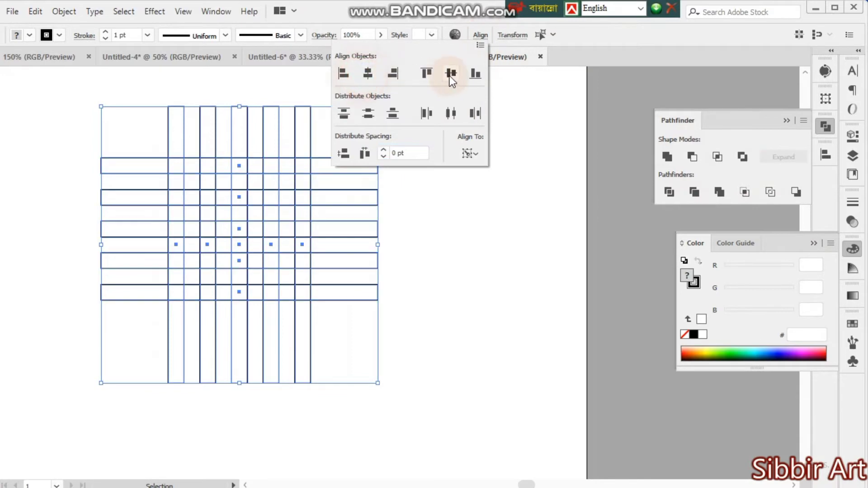
left_click(451, 74)
left_click(446, 236)
left_click(324, 264)
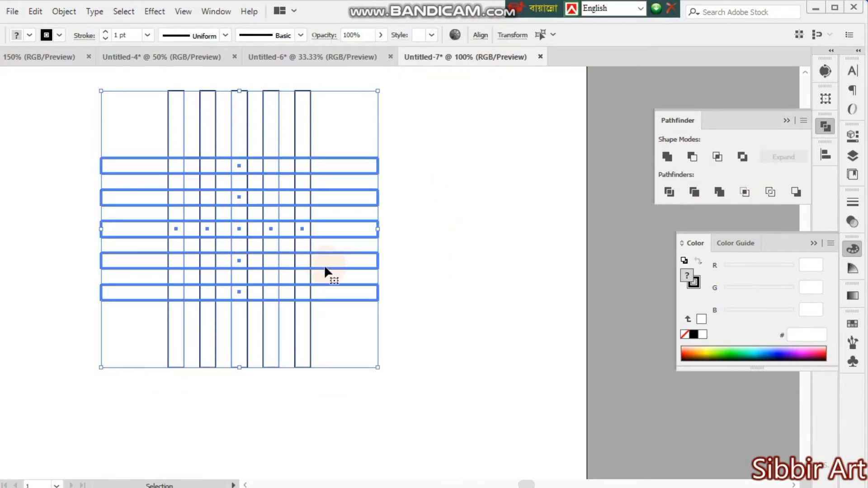
- Ungroup the five vertical bars and deselect them
left_click(452, 255)
left_click(278, 141)
right_click(278, 141)
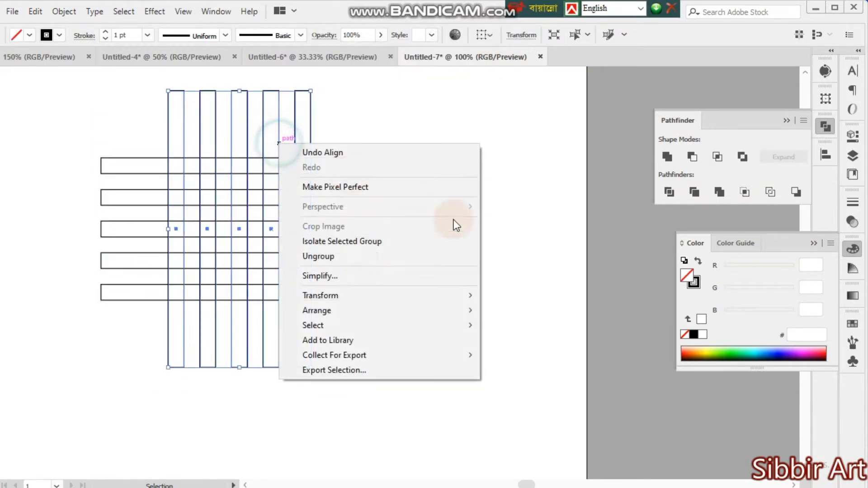
left_click(333, 256)
left_click(502, 138)
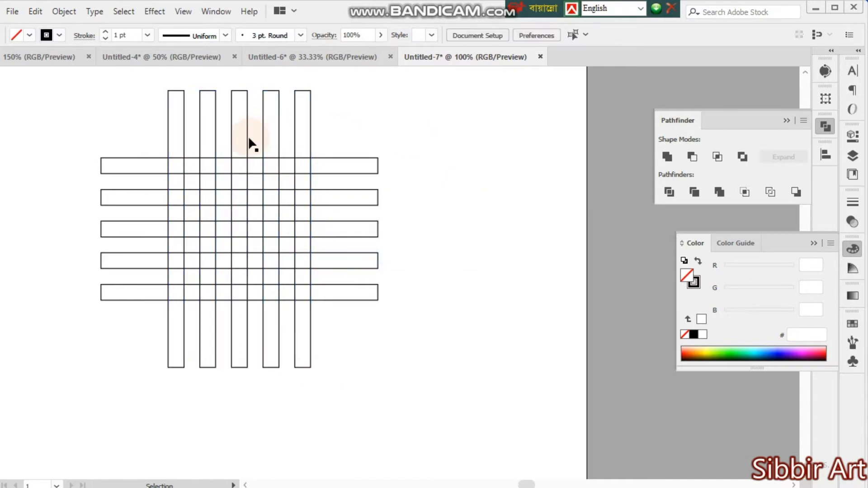
- Rotate the middle vertical bar by 135° so it crosses the grid diagonally
left_click(249, 140)
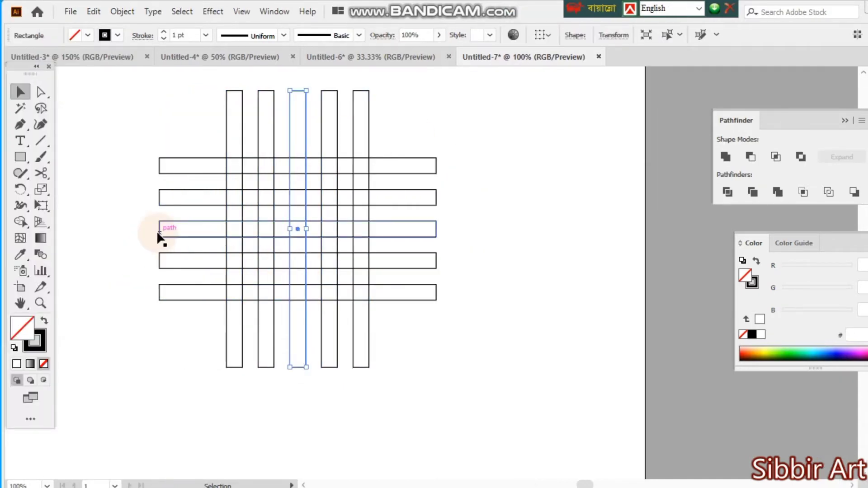
double_click(20, 189)
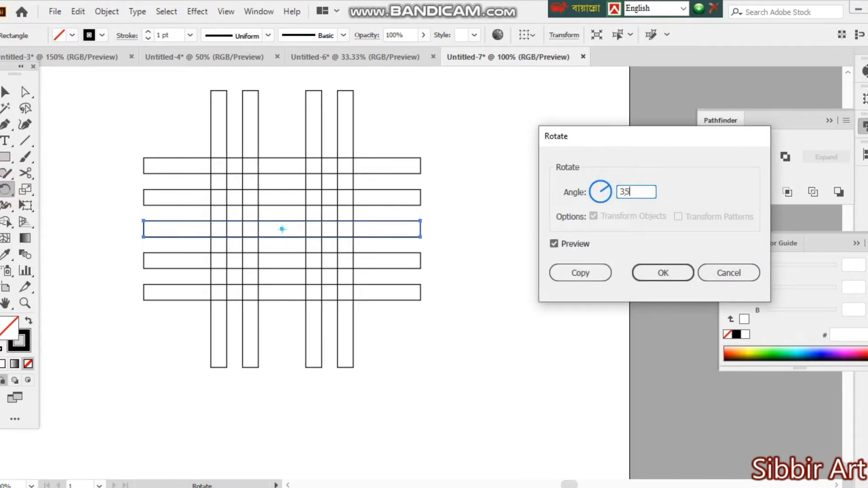
double_click(614, 192)
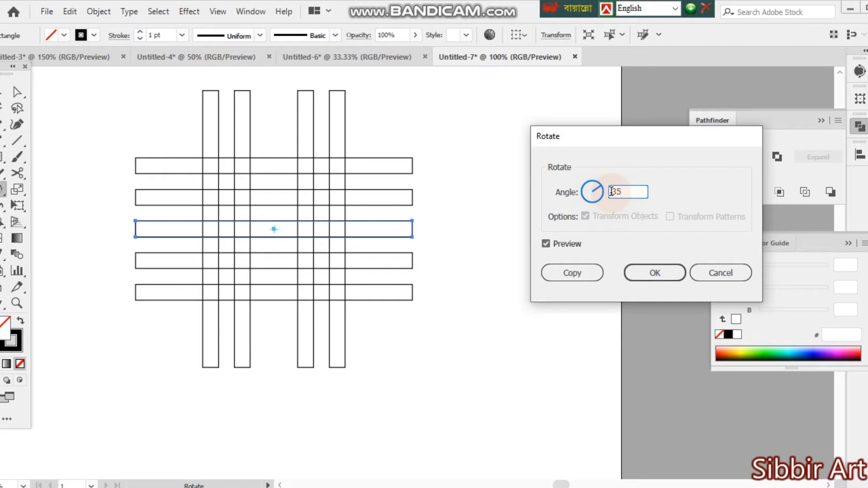
type("135")
key("Tab")
left_click(643, 272)
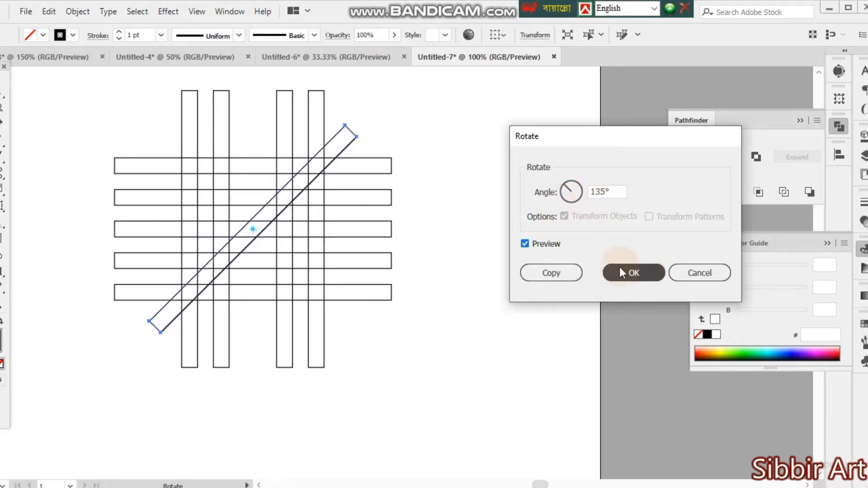
left_click(20, 92)
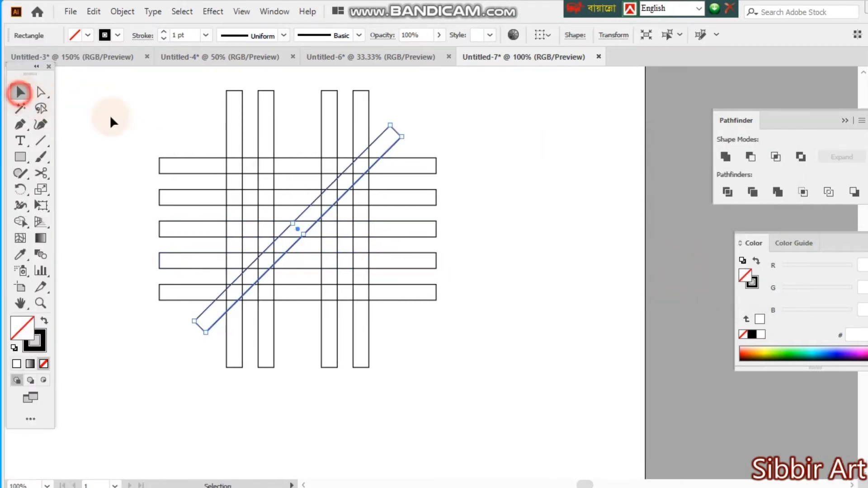
- Delete the two inner vertical bars on either side of the diagonal bar's centre
left_click(187, 128)
left_click_drag(257, 121, 327, 129)
key("Delete")
- Select all the remaining bars for the Shape Builder tool and set the fill colour to the blue swatch
left_click_drag(154, 107, 491, 335)
key("ctrl+plus")
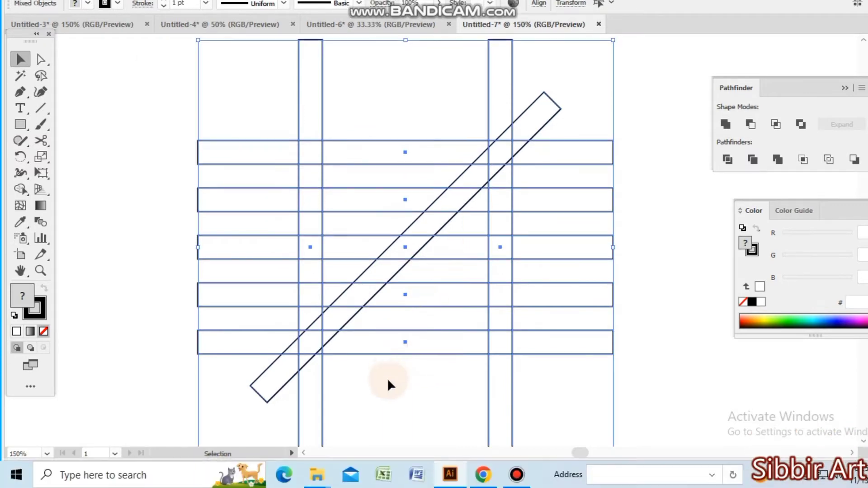
key("space")
left_click_drag(417, 353, 408, 282)
key("ctrl")
key("ctrl+minus")
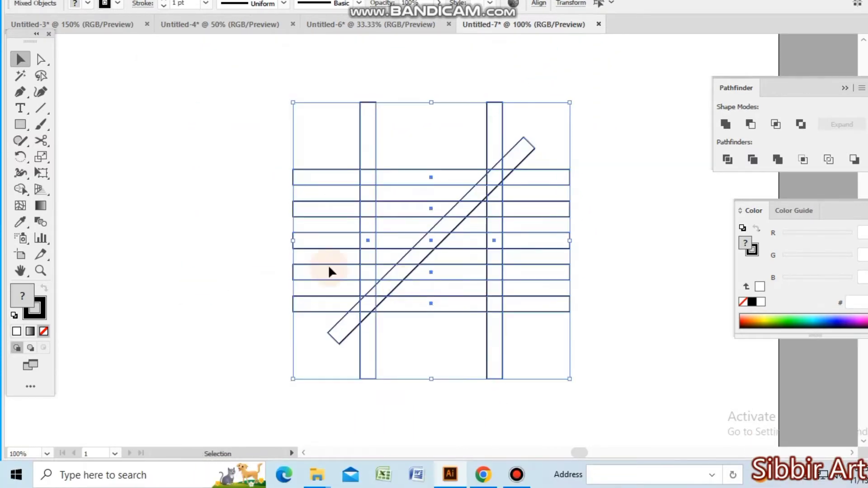
left_click(21, 189)
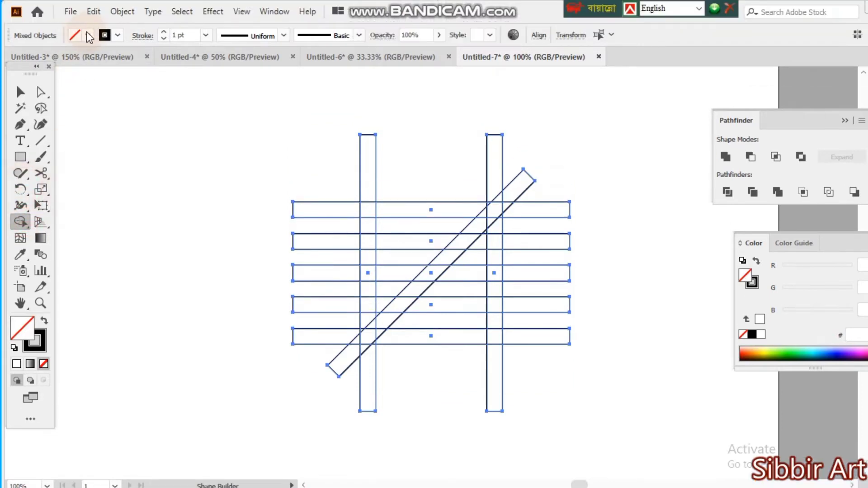
left_click(88, 2)
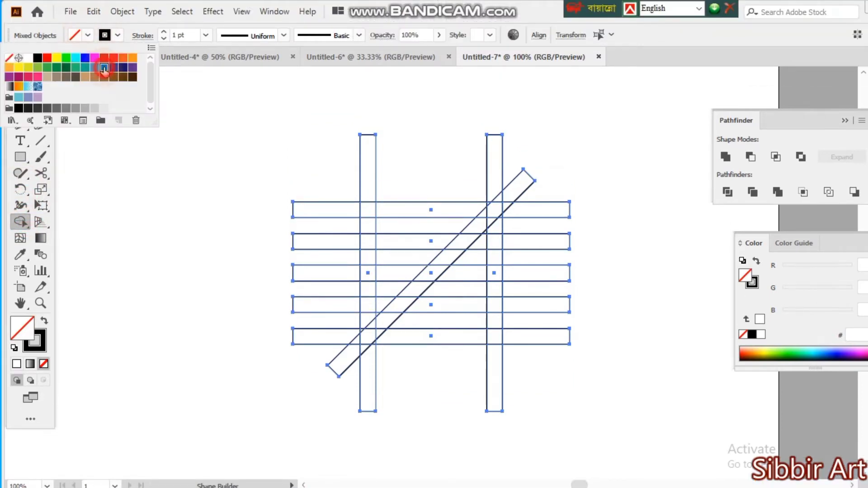
left_click(104, 68)
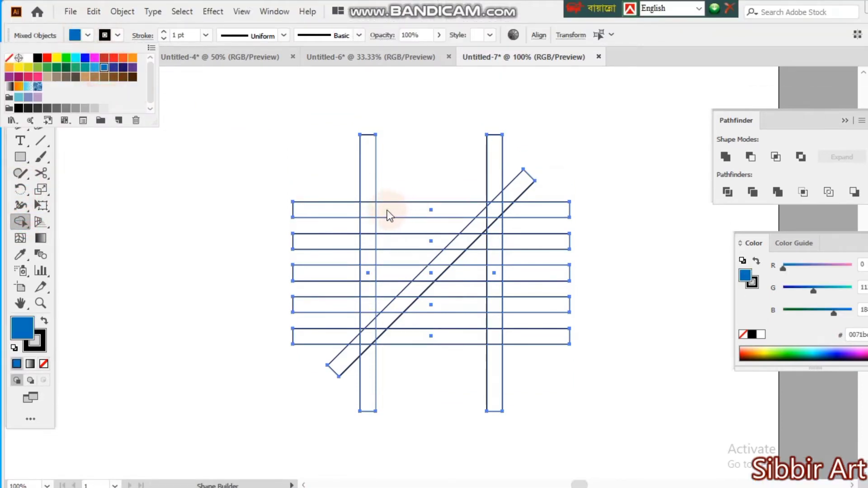
key("Escape")
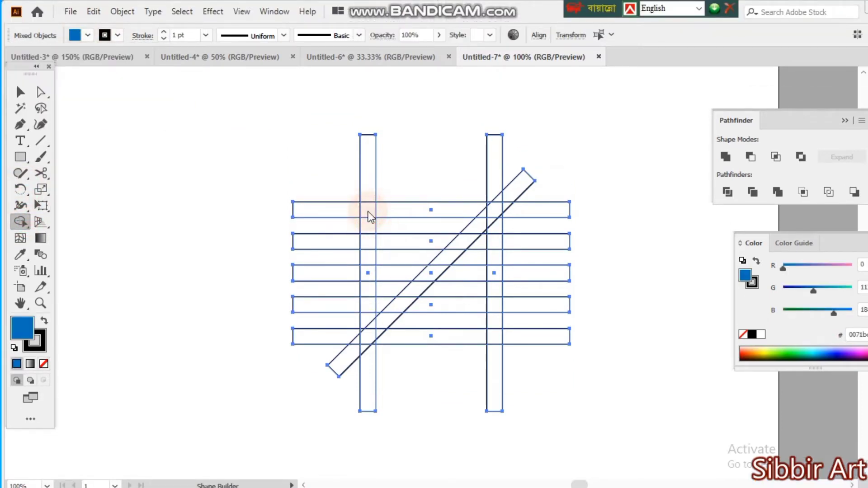
mouse_move(369, 212)
left_mouse_down()
mouse_move(495, 202)
mouse_move(414, 212)
mouse_move(514, 211)
left_mouse_up()
key("ctrl+z")
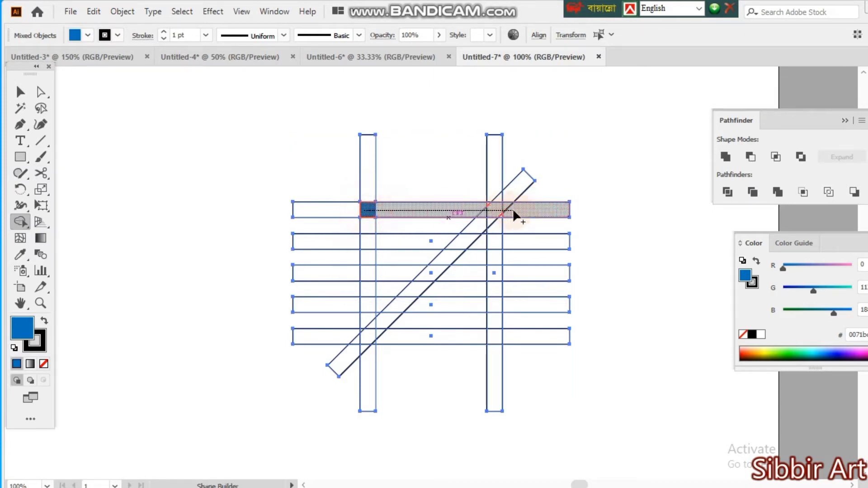
key("ctrl+z")
- Merge the top and bottom horizontal bars' regions between the outer edges of the two vertical bars into solid blue strips
left_click_drag(368, 210, 494, 213)
left_click(495, 232, "ctrl")
left_click_drag(238, 433, 367, 435)
left_click_drag(368, 402, 430, 389)
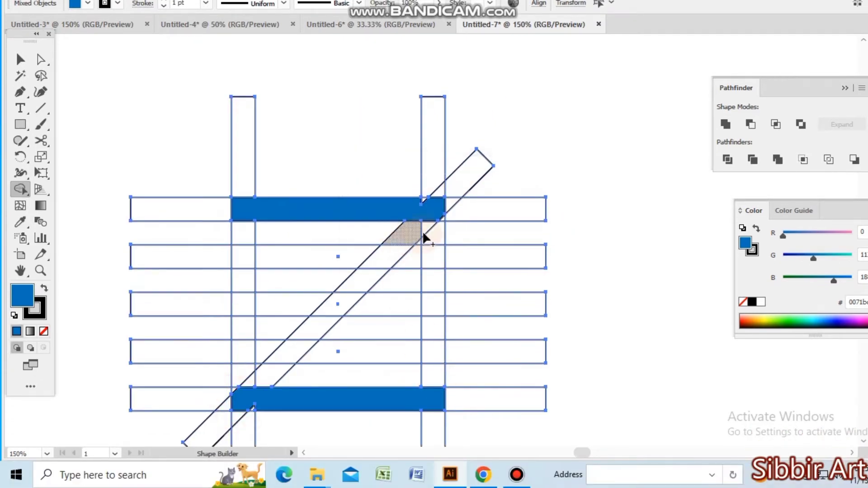
- Fill the diagonal bar's regions between the top and bottom blue strips with Shape Builder to form a Z
scroll(412, 316, "down", 2)
left_click_drag(430, 174, 412, 200)
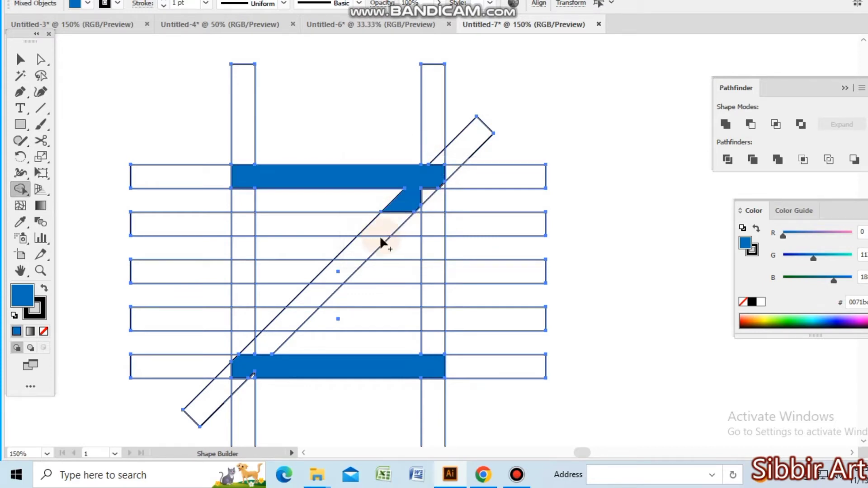
left_click(375, 245)
left_click(337, 277)
left_click(310, 298)
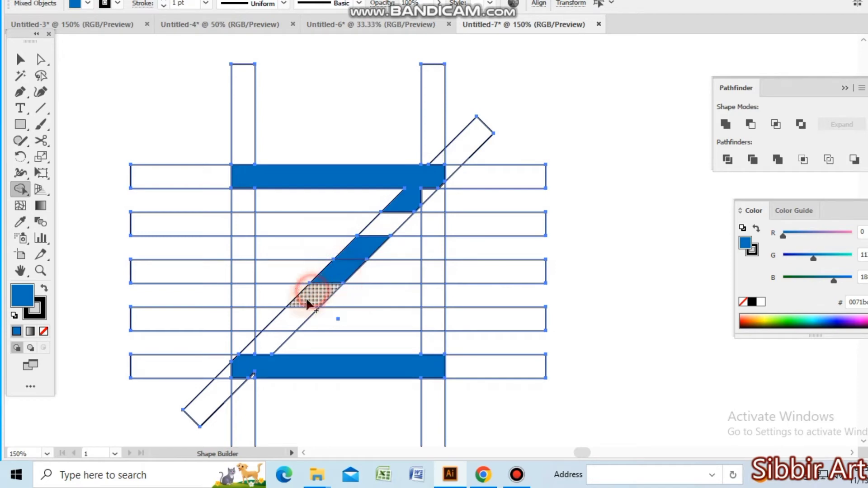
left_click(283, 322)
left_click(270, 345)
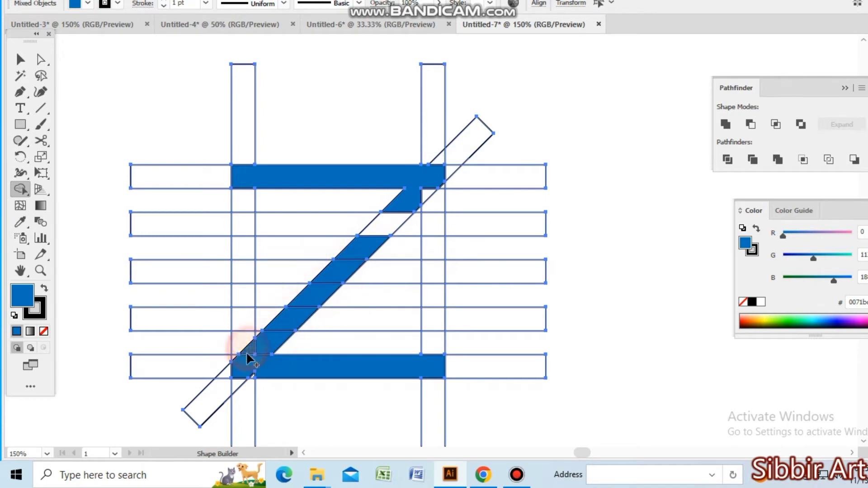
left_click(249, 359)
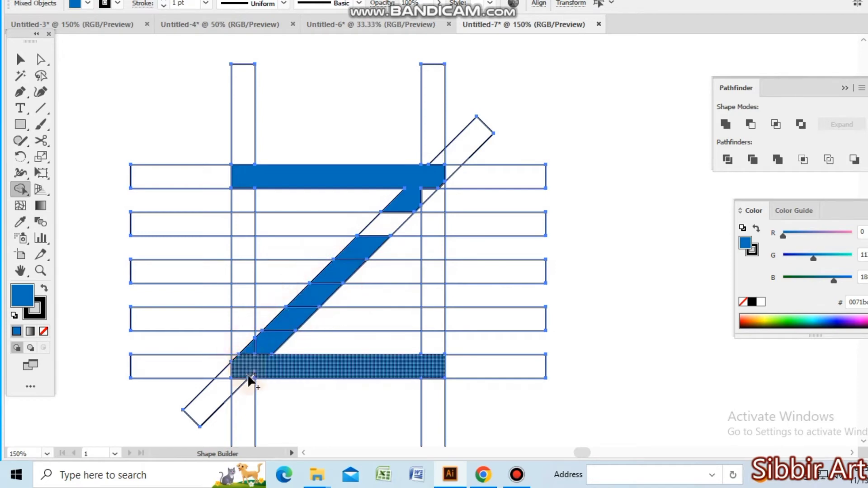
left_click(269, 350)
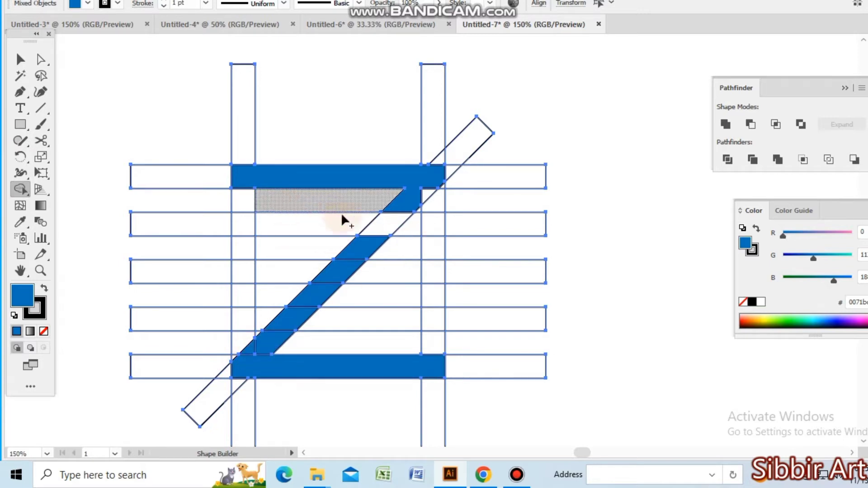
left_click(394, 228)
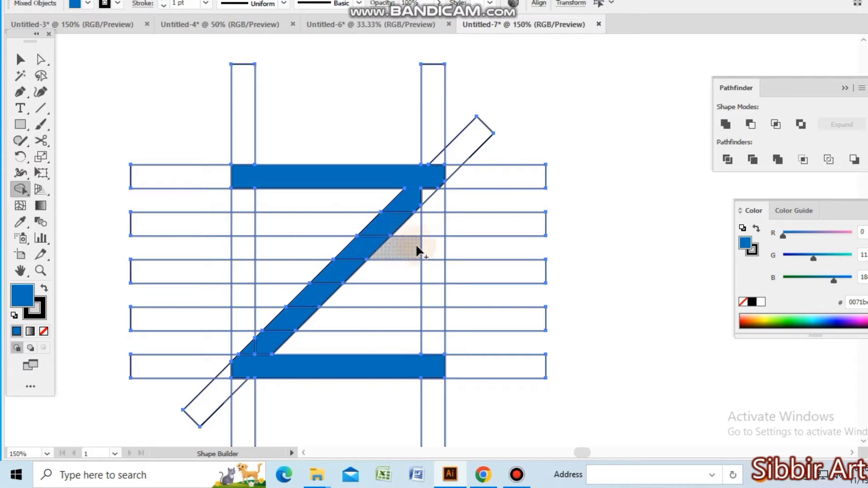
- Build an S from the three middle horizontal bars, joining them along the left vertical above the centre and the right vertical below it
left_click(411, 226)
mouse_move(433, 228)
left_mouse_down()
mouse_move(246, 224)
mouse_move(244, 270)
mouse_move(281, 266)
left_mouse_up()
left_click(243, 270)
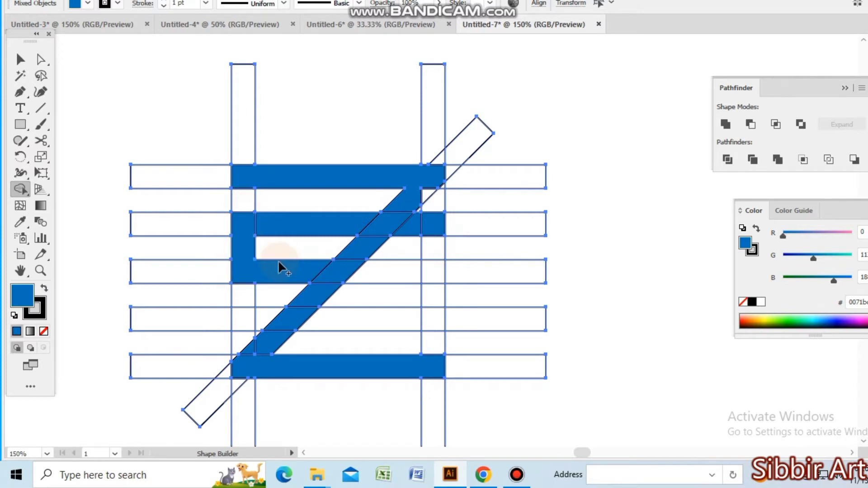
left_click(350, 277)
mouse_move(390, 279)
left_mouse_down()
mouse_move(430, 278)
mouse_move(430, 325)
mouse_move(326, 322)
left_mouse_up()
mouse_move(264, 325)
left_mouse_down()
mouse_move(262, 314)
mouse_move(442, 333)
left_mouse_up()
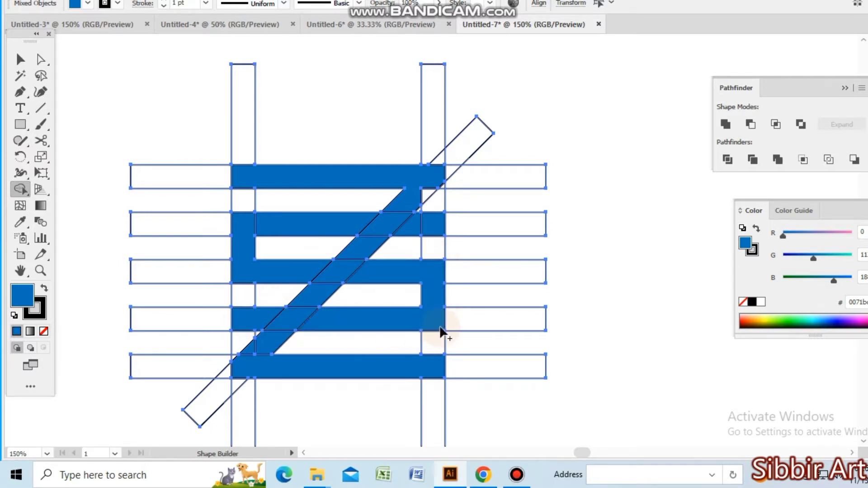
- Merge the centre bar into one piece across the diagonal and join the diagonal's upper segments with the top strip
left_click(416, 195)
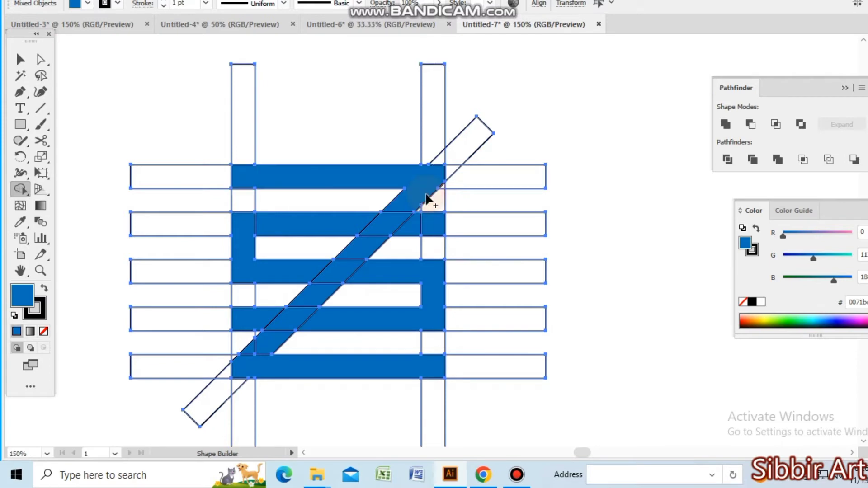
left_click_drag(417, 209, 418, 211)
scroll(429, 258, "up", 3)
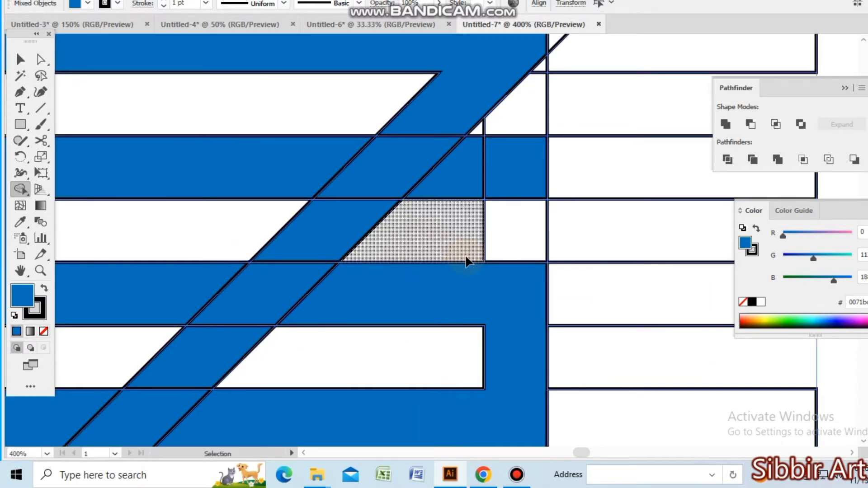
scroll(468, 262, "down", 3)
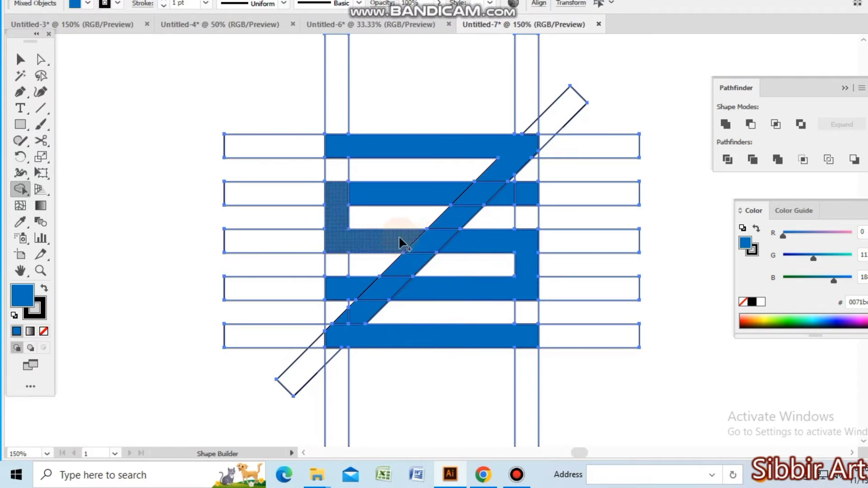
mouse_move(410, 243)
left_mouse_down()
mouse_move(457, 248)
mouse_move(492, 209)
left_mouse_up()
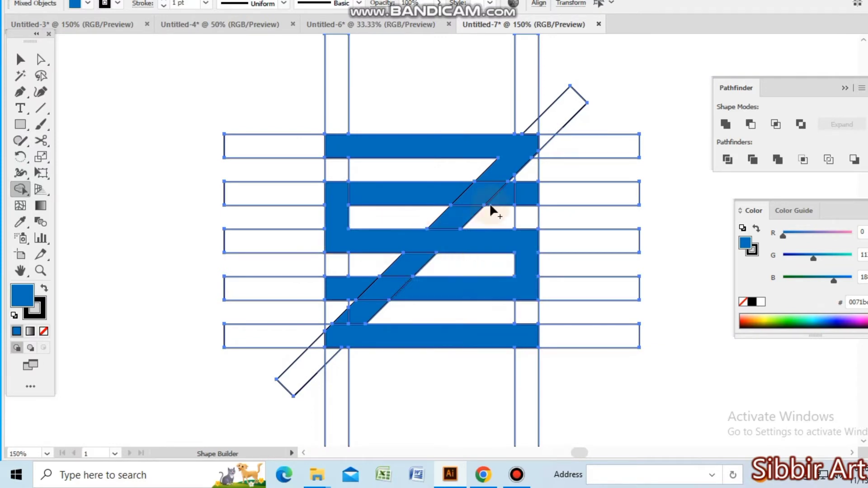
left_click_drag(496, 173, 464, 221)
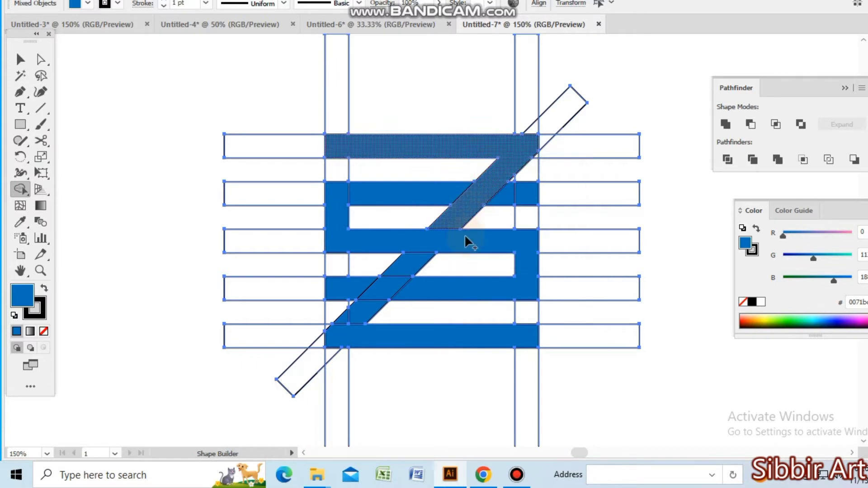
- Merge the diagonal's lower segments with the bottom strip into one shape
mouse_move(407, 267)
left_mouse_down()
mouse_move(381, 310)
mouse_move(342, 328)
mouse_move(356, 318)
mouse_move(345, 325)
mouse_move(459, 351)
left_mouse_up()
key("ctrl+z")
left_click_drag(380, 317, 348, 334)
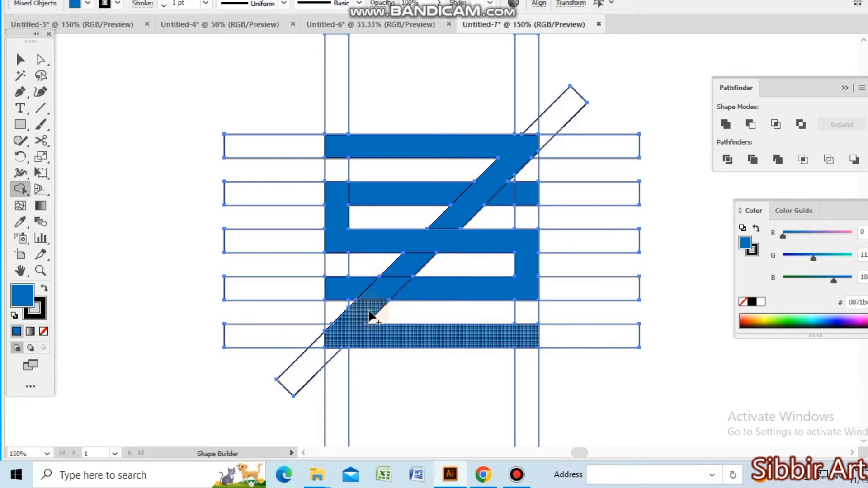
mouse_move(370, 318)
left_mouse_down()
mouse_move(403, 281)
mouse_move(416, 290)
left_mouse_up()
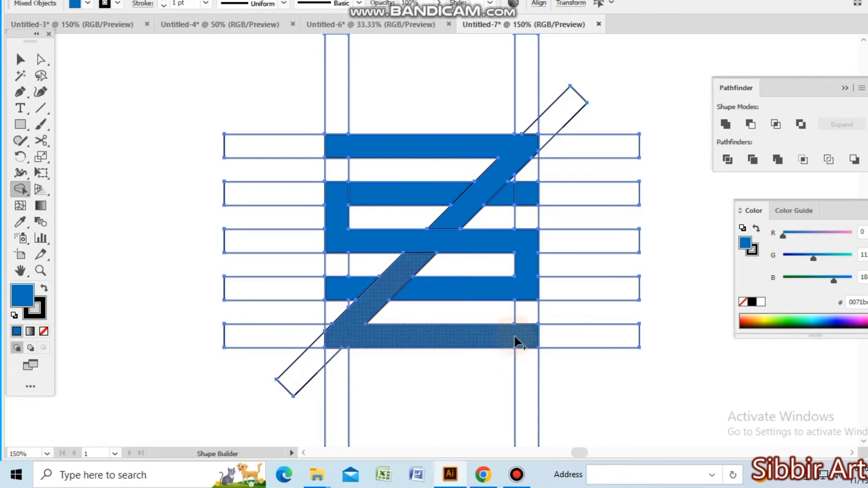
- Select all blue-filled shapes with the Magic Wand and move them to the left of the leftover outline bars
left_click(20, 59)
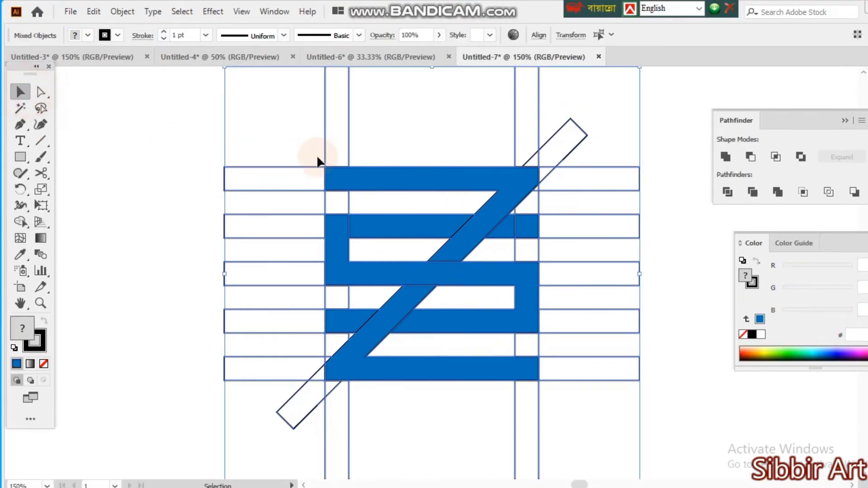
key("ctrl+minus")
key("ctrl+minus")
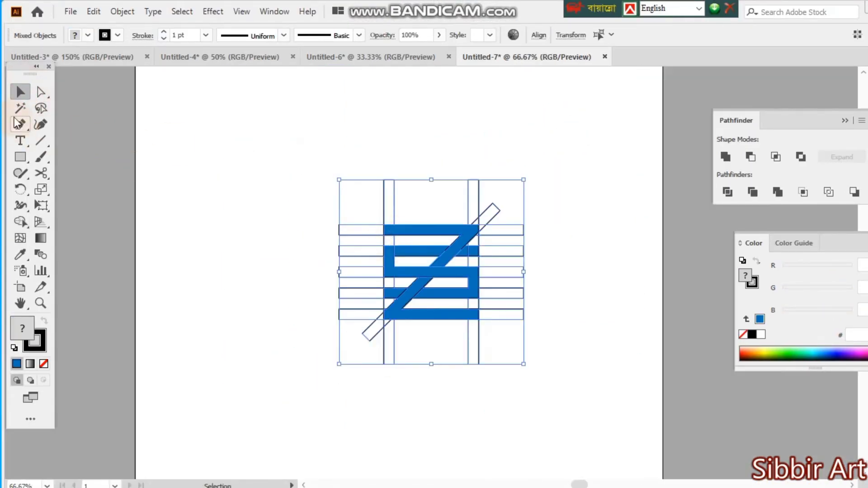
left_click(27, 112)
left_click(430, 230)
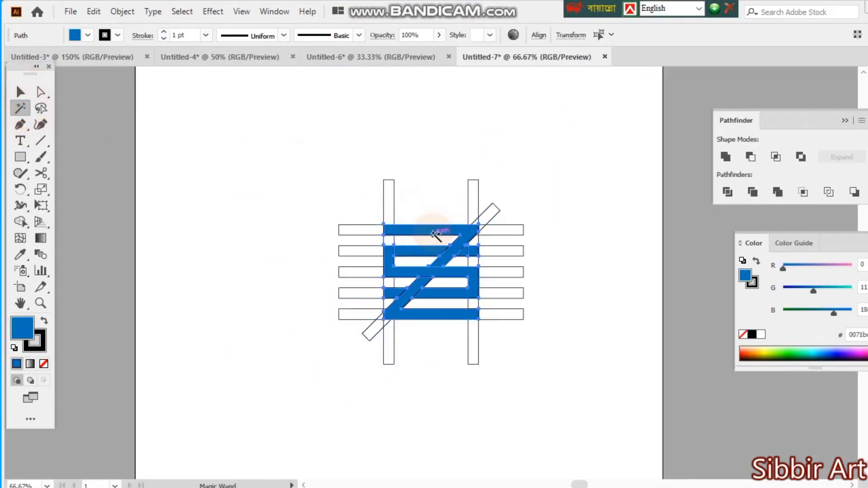
left_click(21, 92)
left_click_drag(421, 225, 252, 188)
left_click(340, 175)
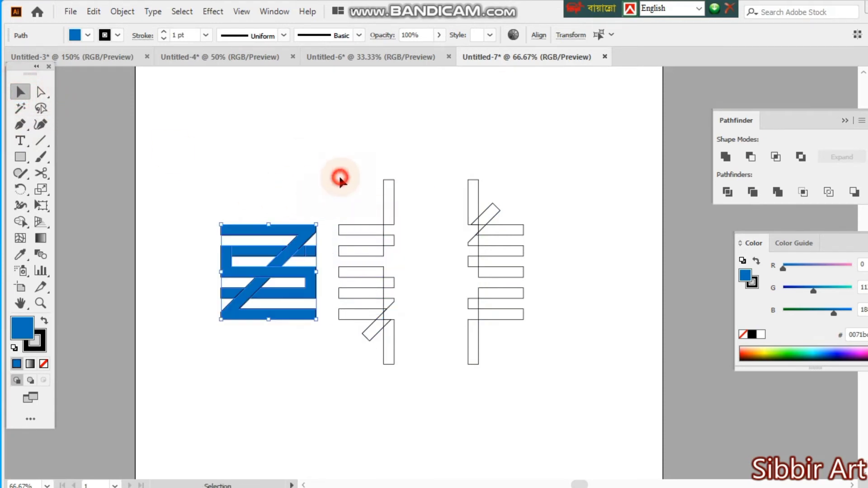
left_click_drag(351, 163, 549, 357)
right_click(550, 301)
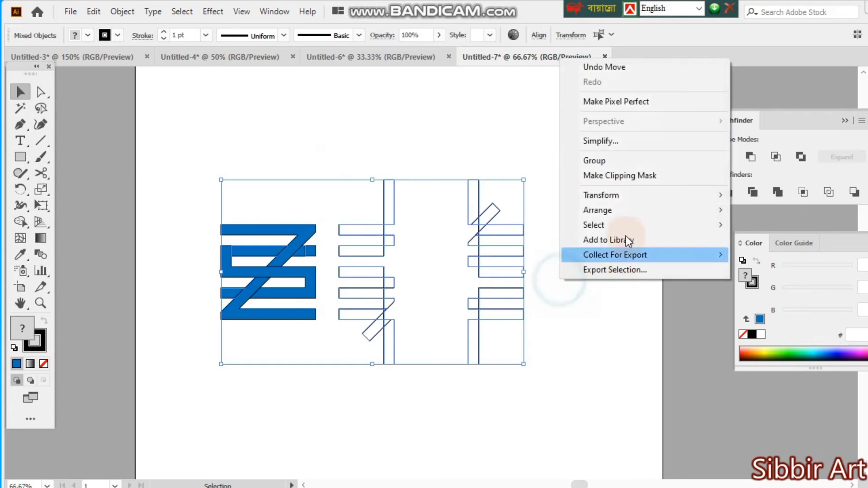
left_click(510, 387)
left_click(252, 271)
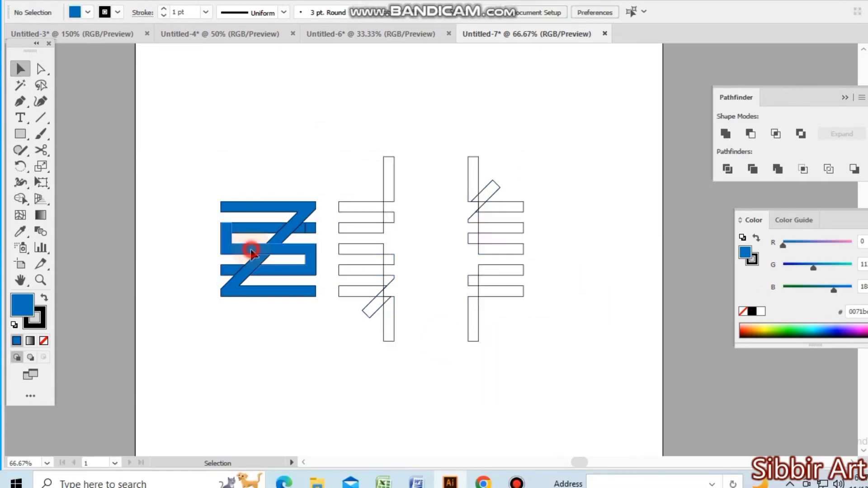
right_click(270, 287)
left_click(430, 375)
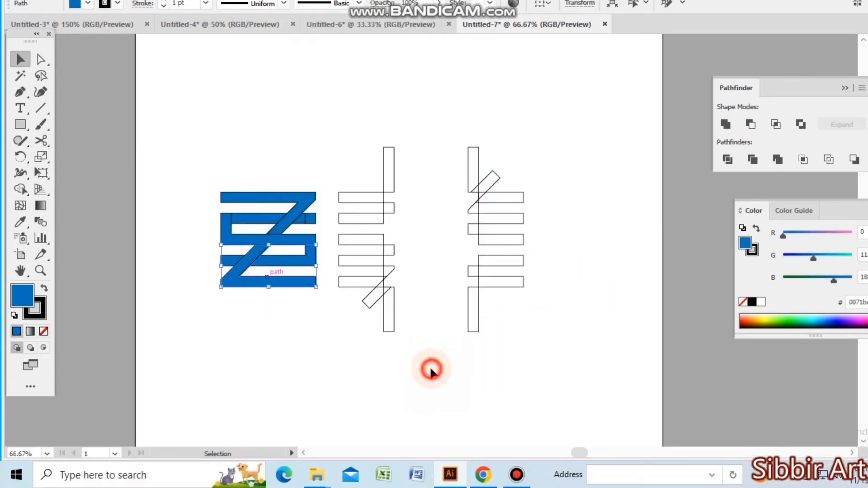
left_click_drag(234, 162, 392, 277)
right_click(282, 221)
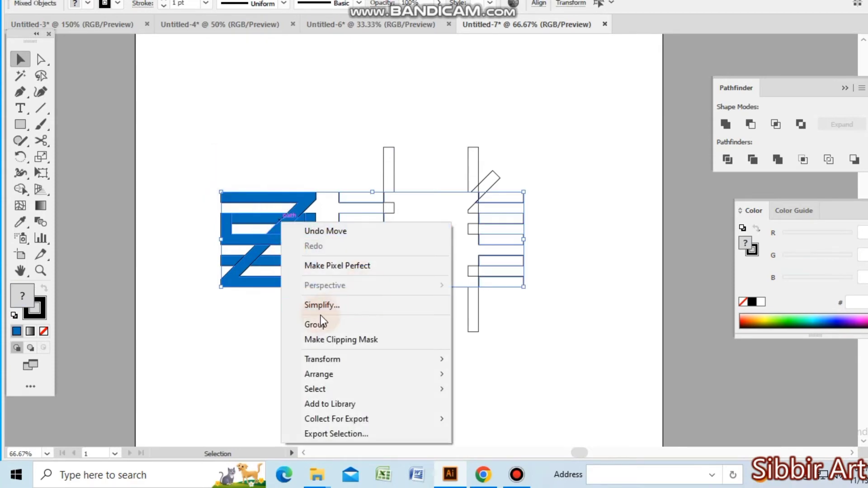
left_click(225, 322)
left_click(272, 207)
left_click(310, 219)
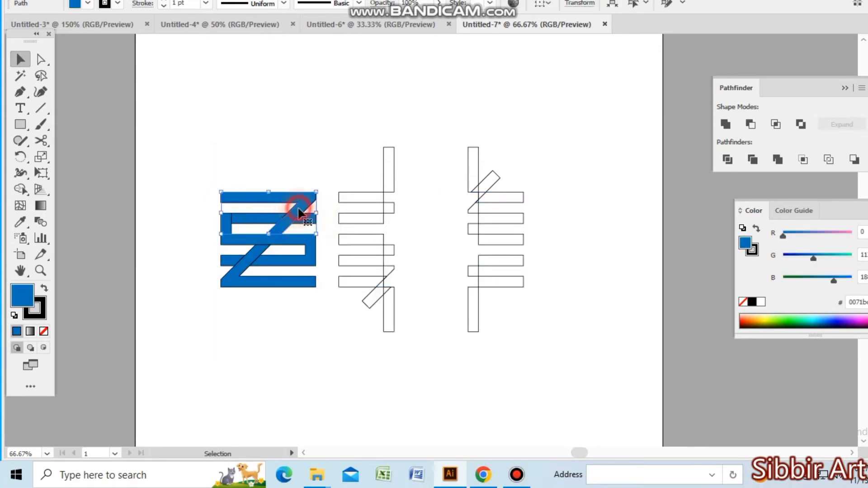
- Remove the stroke from the blue logo shapes
left_click_drag(229, 159, 200, 337)
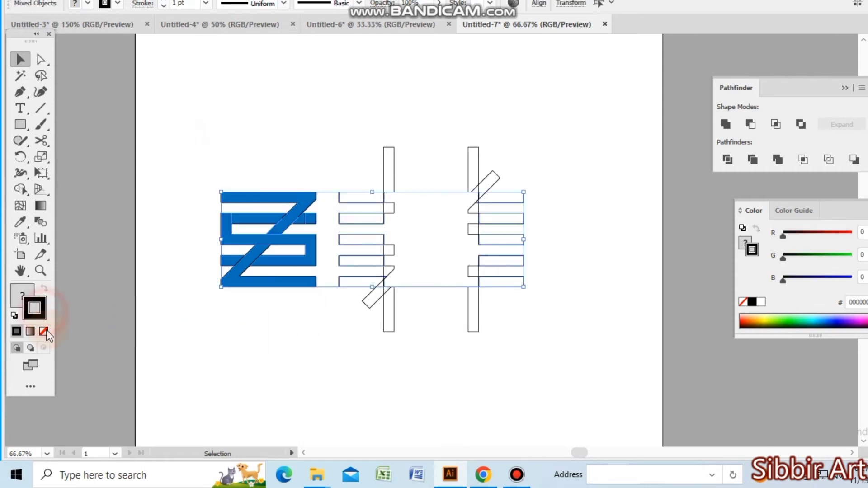
left_click(44, 331)
left_click(219, 322)
left_click(276, 218)
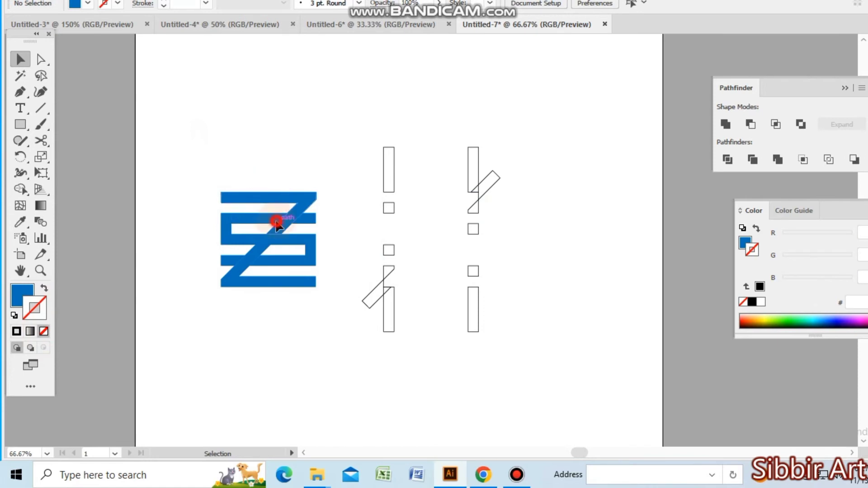
left_click(285, 242)
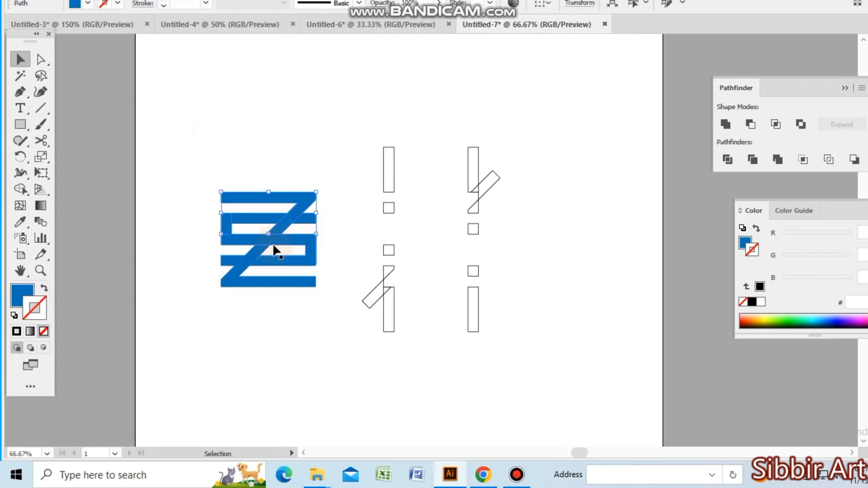
left_click(257, 252)
left_click(234, 258)
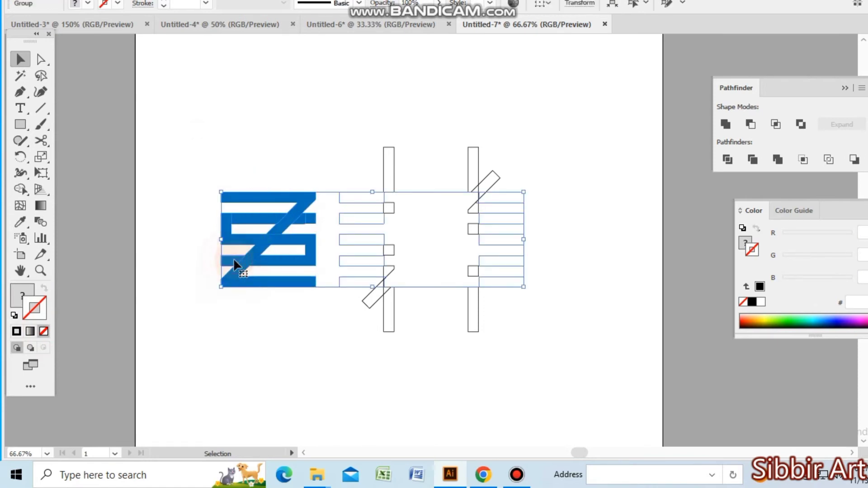
right_click(233, 258)
left_click(287, 136)
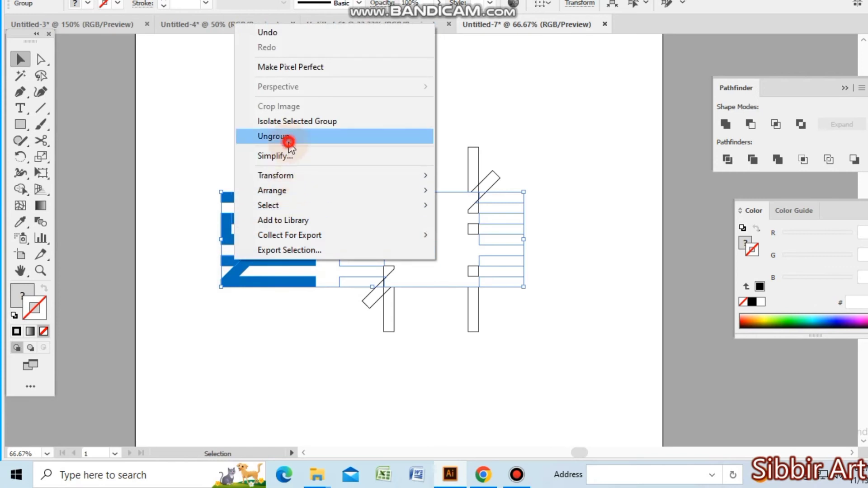
- Delete all the leftover outline pieces and move the blue logo to near the centre of the artboard
left_click(378, 332)
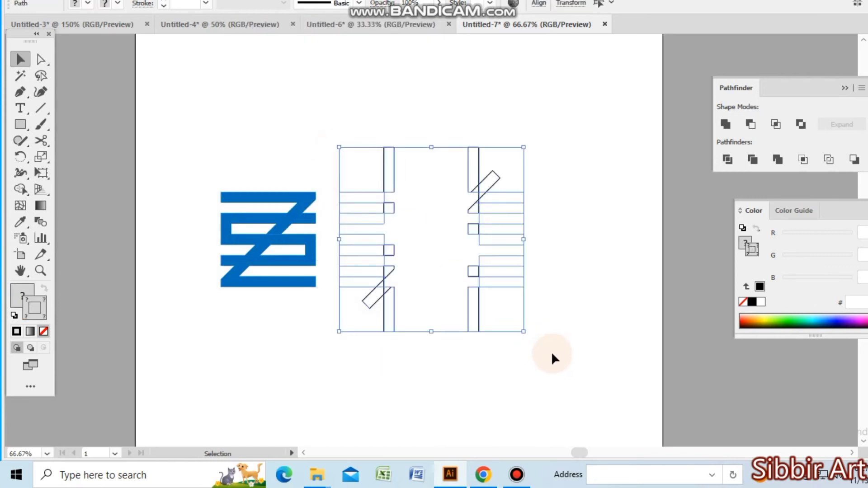
key("Delete")
left_click_drag(181, 163, 459, 250)
scroll(481, 295, "up", 1)
left_click(470, 364)
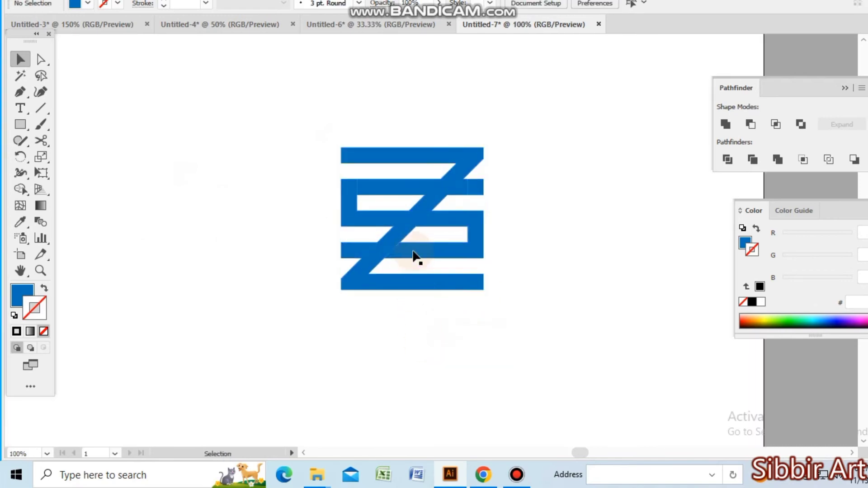
- Fill the main S-shaped path with a dark grey swatch
left_click(416, 257)
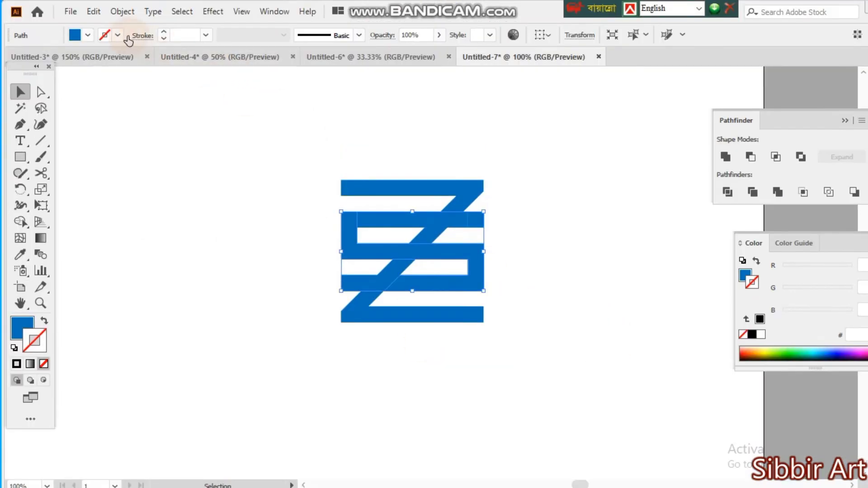
left_click(87, 35)
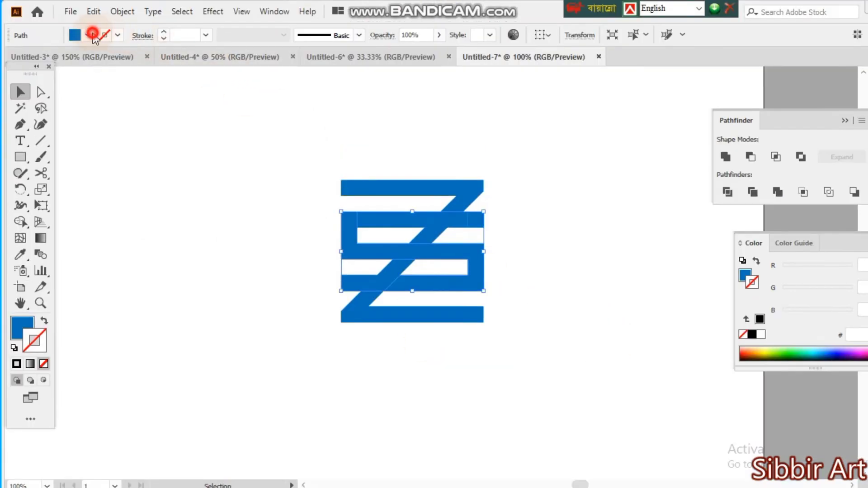
left_click(56, 108)
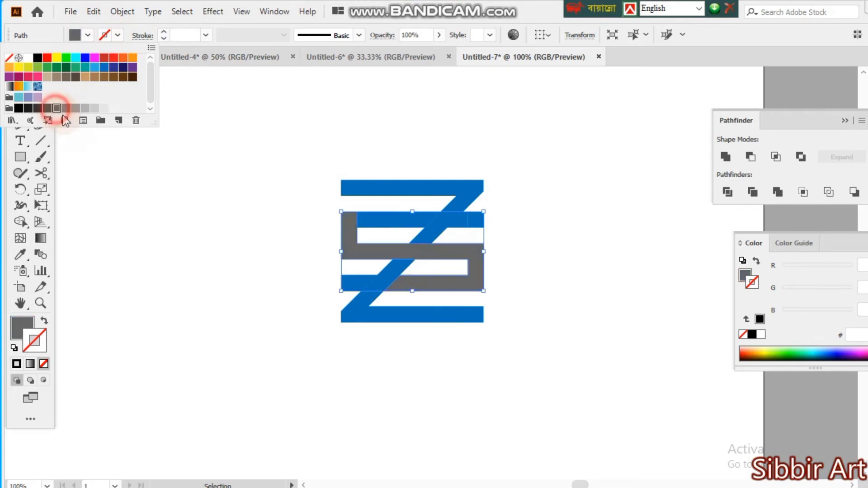
left_click(495, 357)
- Match the left end of the S's lowest bar to the dark grey with the Eyedropper
left_click(358, 282)
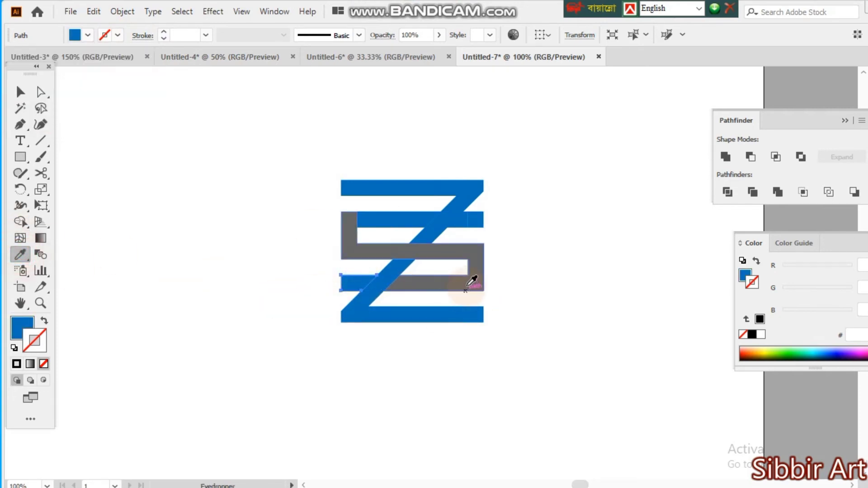
left_click(475, 283)
key("v")
- Select the long left and short right pieces of the S's top bar and sample the dark grey onto them
left_click(401, 218)
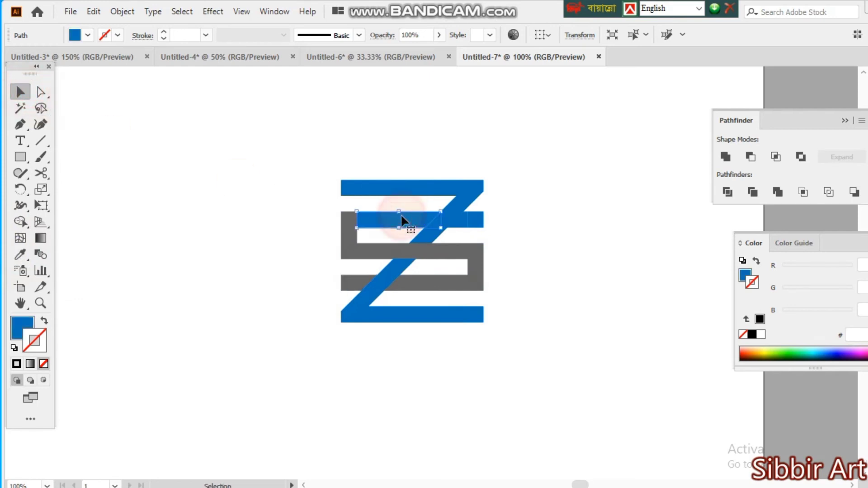
left_click(474, 227, "shift")
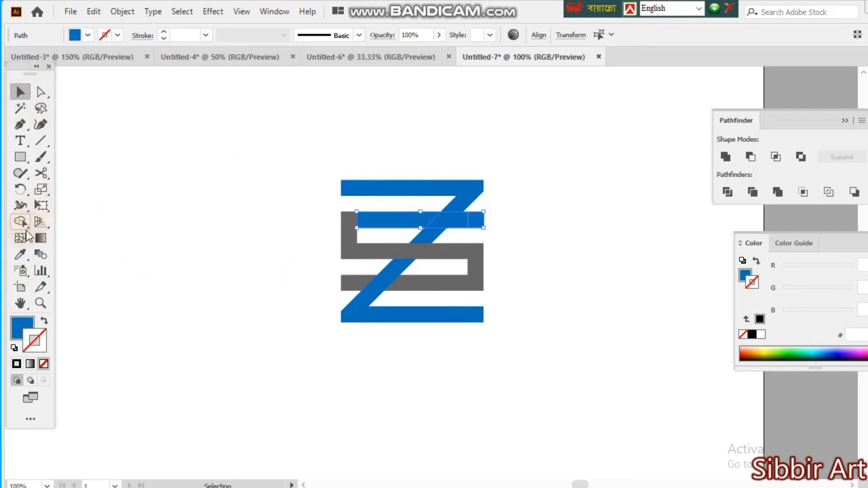
left_click(26, 249)
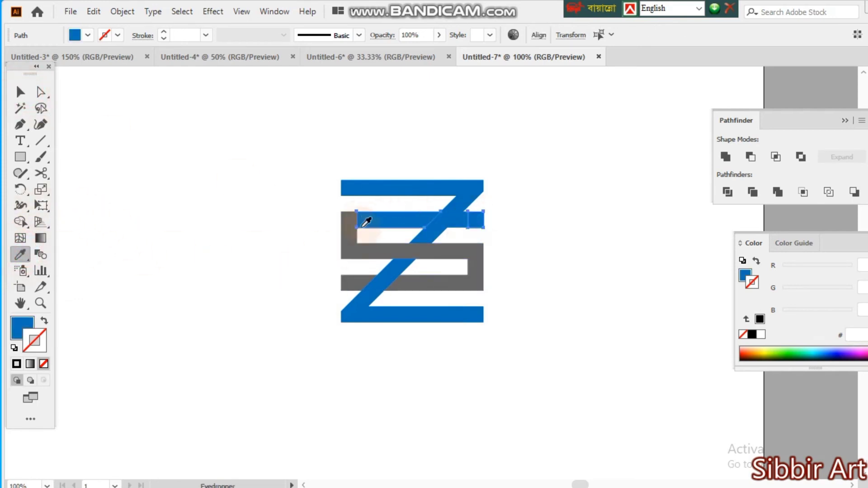
left_click(357, 245)
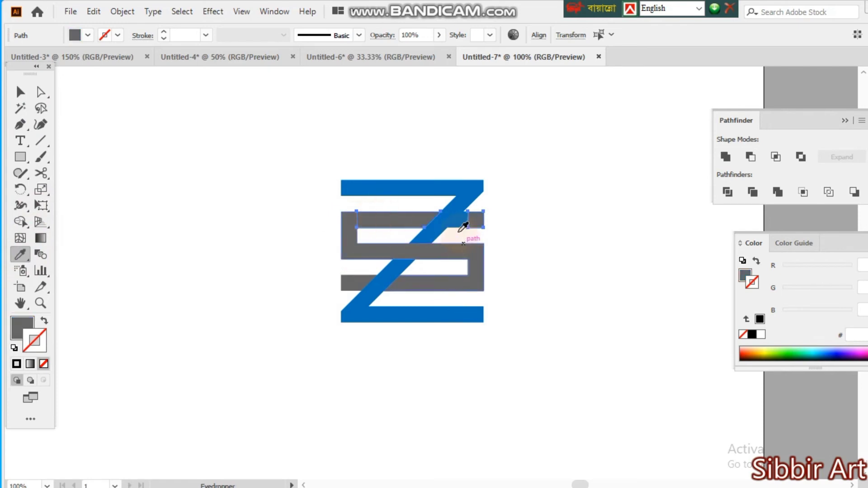
- Recolour the remaining blue piece of the S's top bar, right of the diagonal, with the same dark grey
left_click(20, 92)
left_click(458, 220)
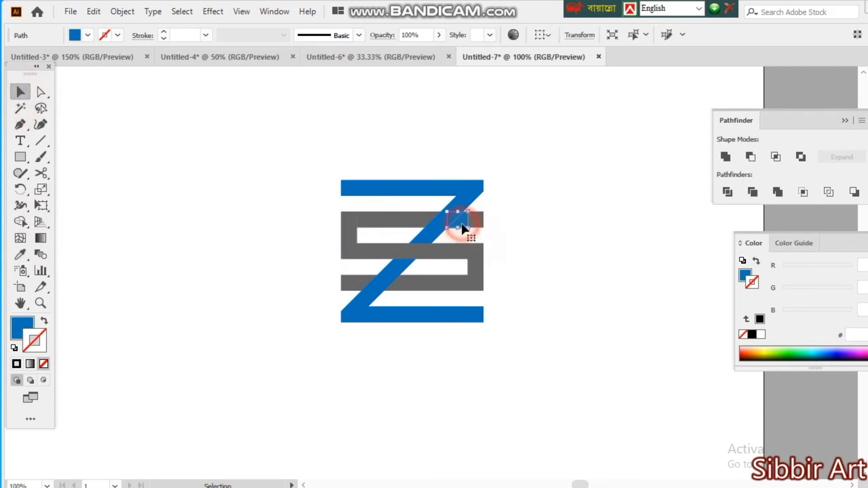
left_click(21, 254)
left_click(476, 219)
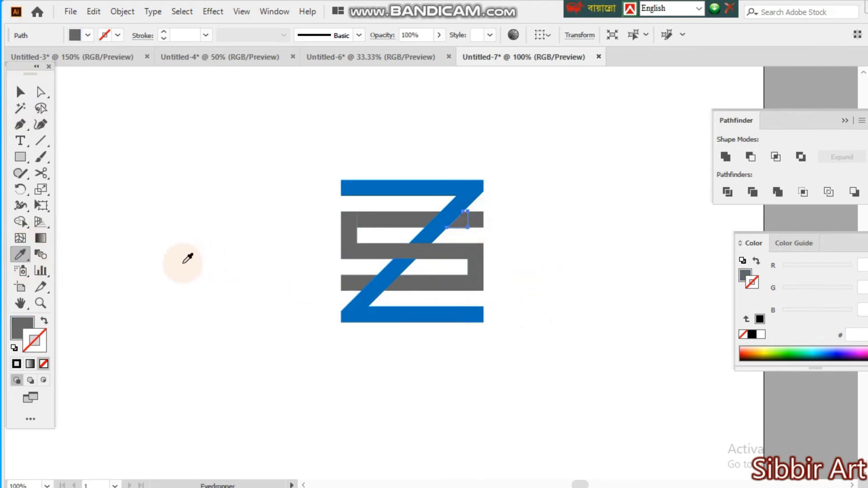
left_click(20, 92)
left_click(548, 367)
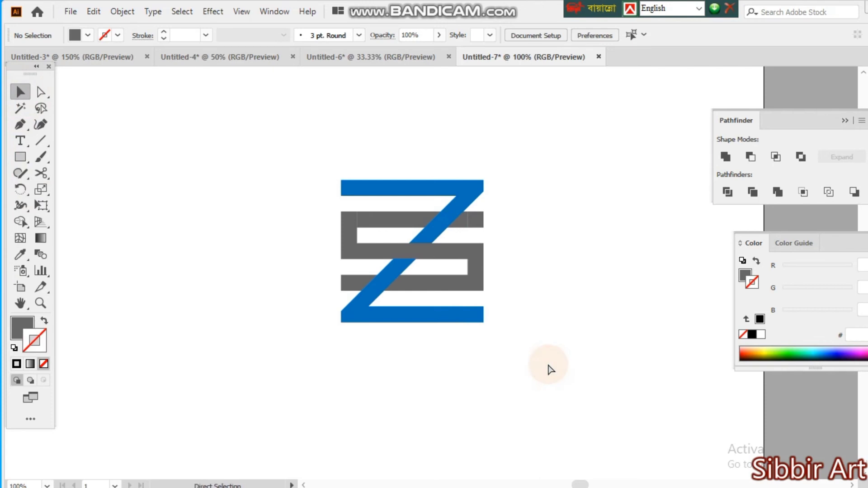
- Scale the whole logo up proportionally to nearly twice its size on the artboard
key("ctrl+minus")
left_click_drag(332, 159, 518, 341)
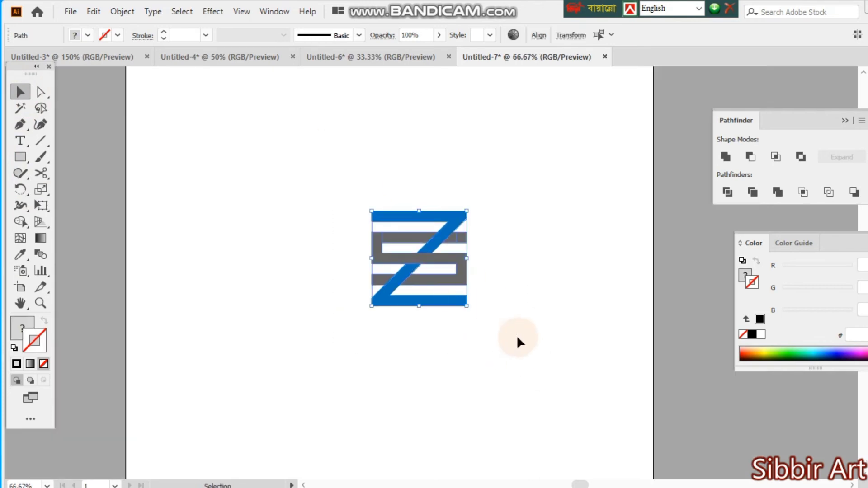
left_click_drag(468, 261, 508, 301)
key("ctrl+minus")
left_click(521, 334)
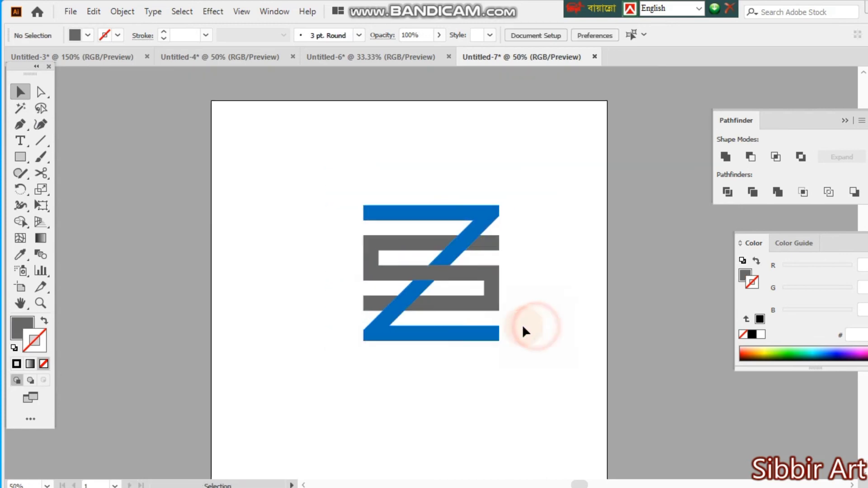
- Unite the grey pieces of the top bar with the main S-shaped path
left_click(435, 270)
key("ctrl+plus")
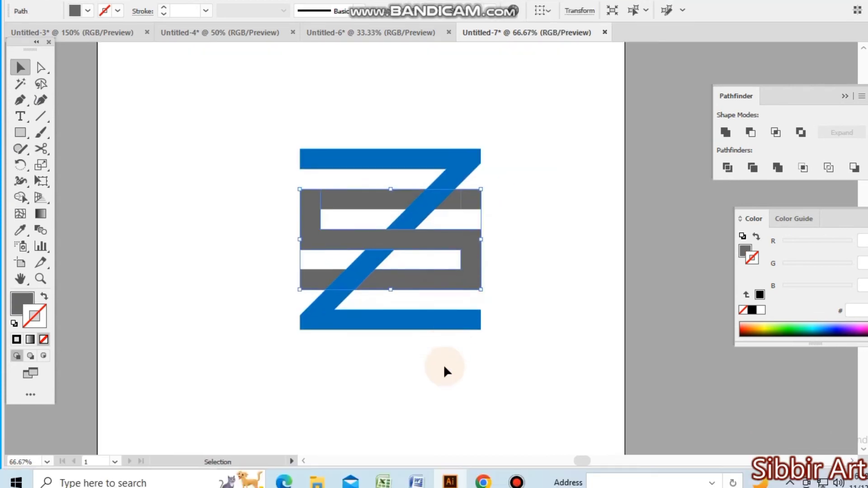
left_click(462, 246)
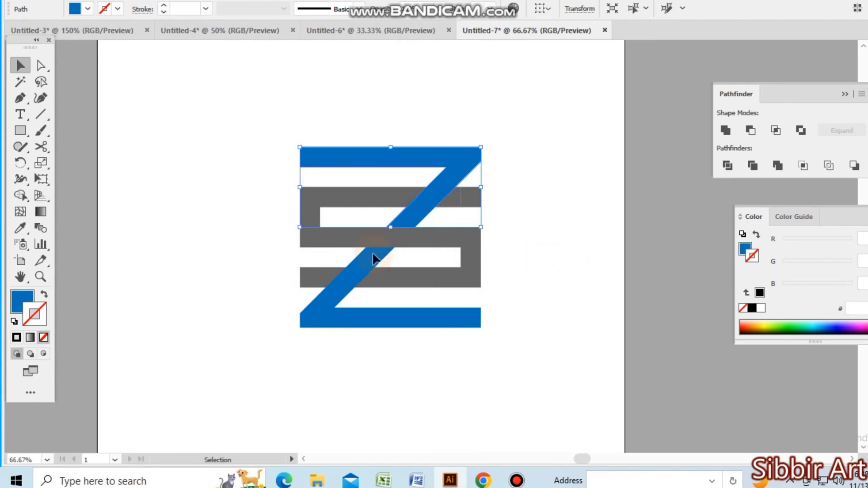
left_click(522, 248)
left_click(481, 258)
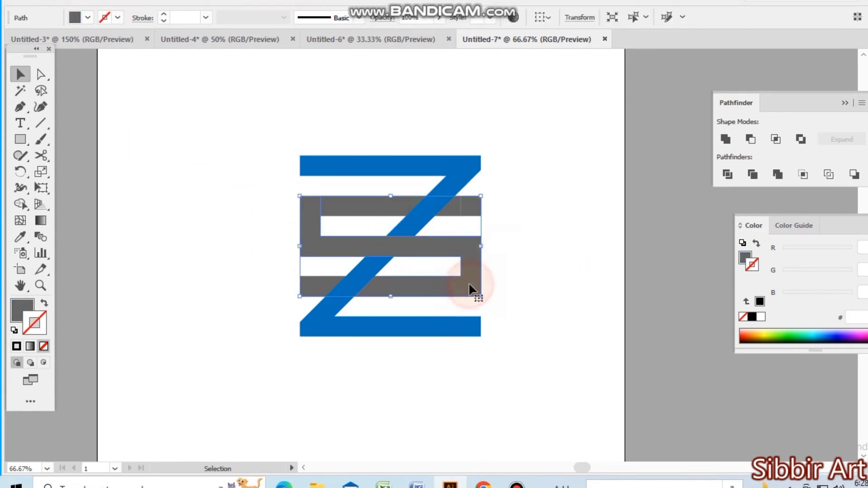
left_click(482, 206)
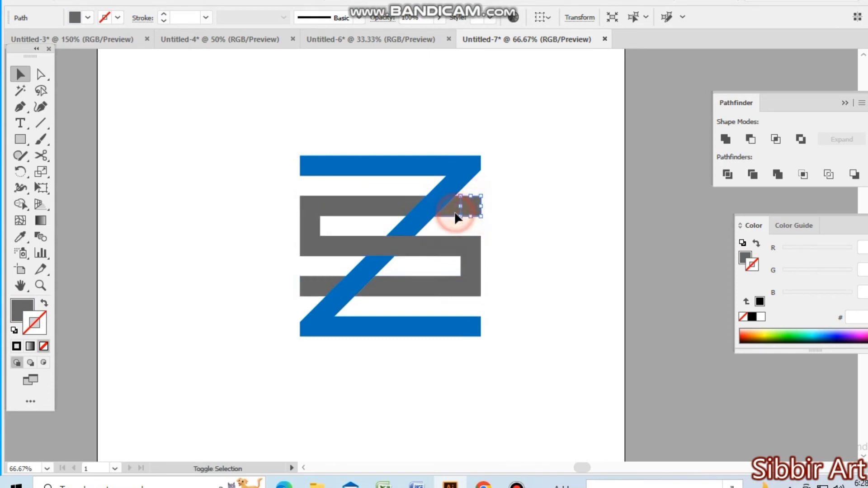
left_click(374, 209, "shift")
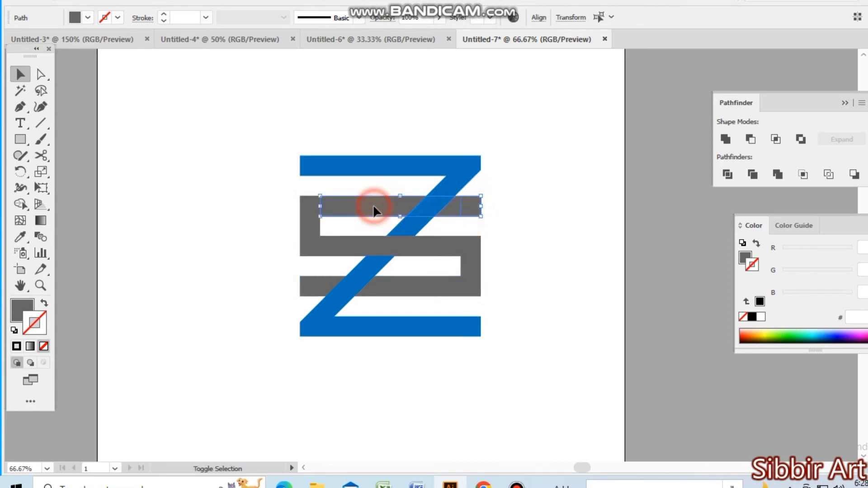
left_click(312, 229, "shift")
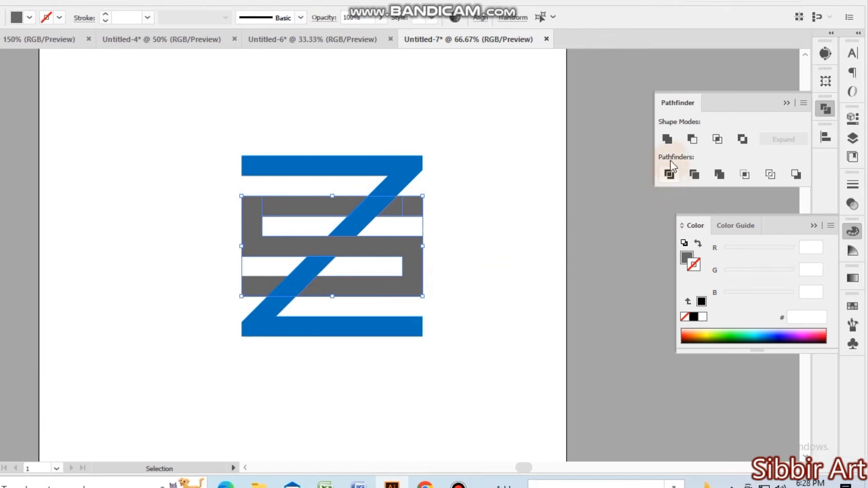
left_click(726, 139)
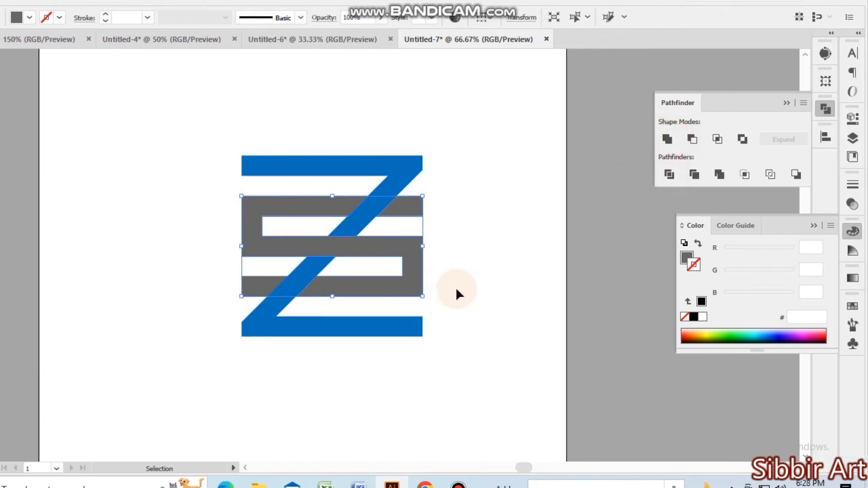
- Move the united grey shape aside to check which pieces it includes, and undo the move
key("a")
left_click_drag(395, 280, 446, 229)
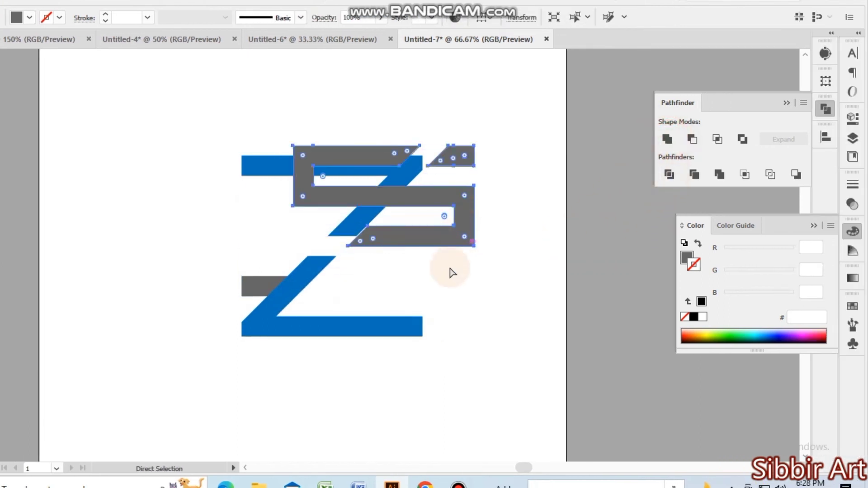
key("ctrl+z")
- Unite the separate lower-left grey piece with the rest of the S
key("v")
left_click(260, 278)
left_click(669, 139)
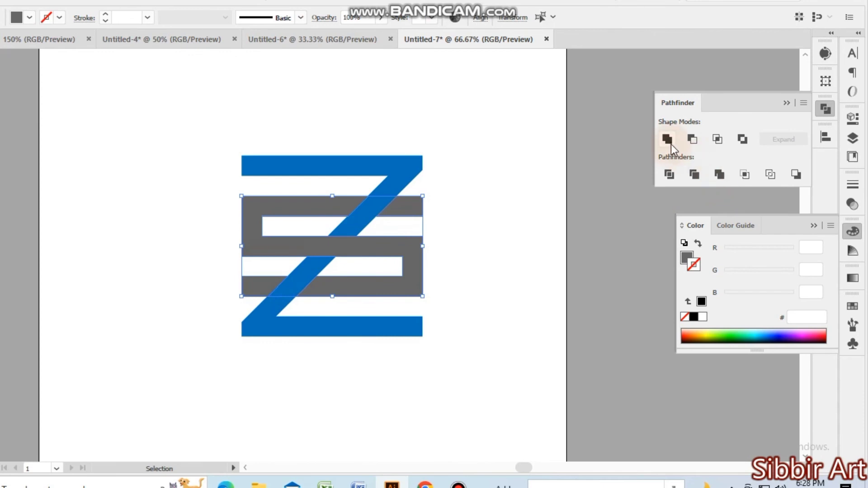
- Move the complete grey S away from the Z to test that it holds together, and undo the move
left_click(536, 285)
left_click(369, 286)
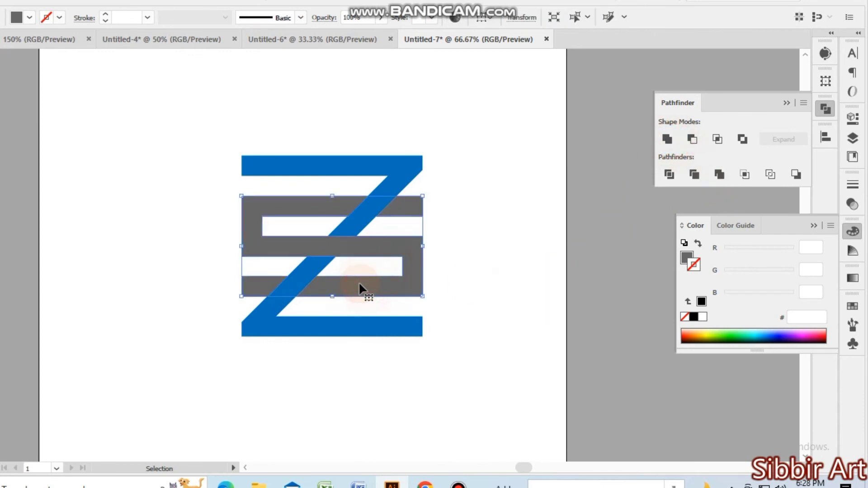
left_click_drag(362, 290, 459, 272)
key("ctrl+z")
- Unite the upper and lower blue parts of the Z into one object
key("a")
left_click(488, 339)
key("v")
left_click(407, 166)
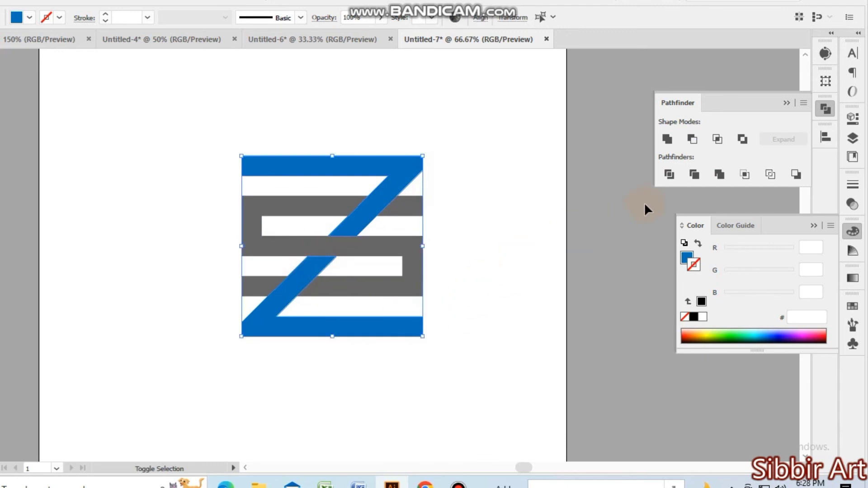
left_click(509, 292)
- Move the blue Z sideways to test that its parts stay together, and undo the move
key("a")
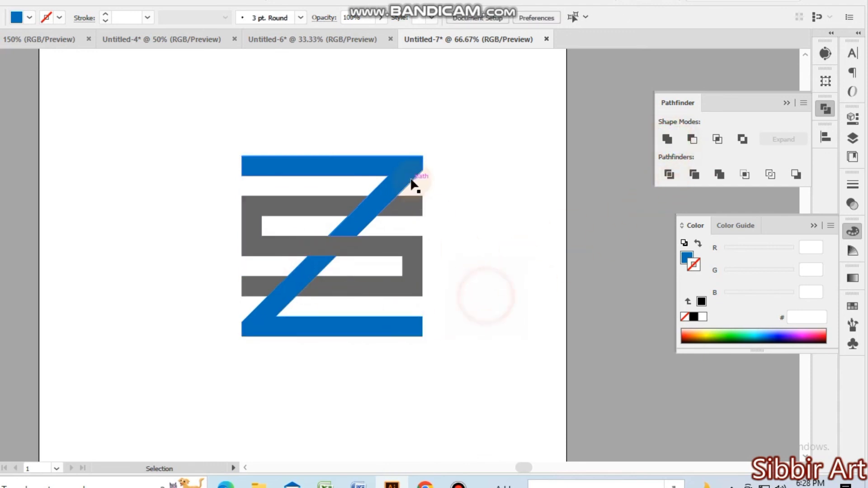
left_click_drag(417, 180, 507, 180)
key("ctrl+z")
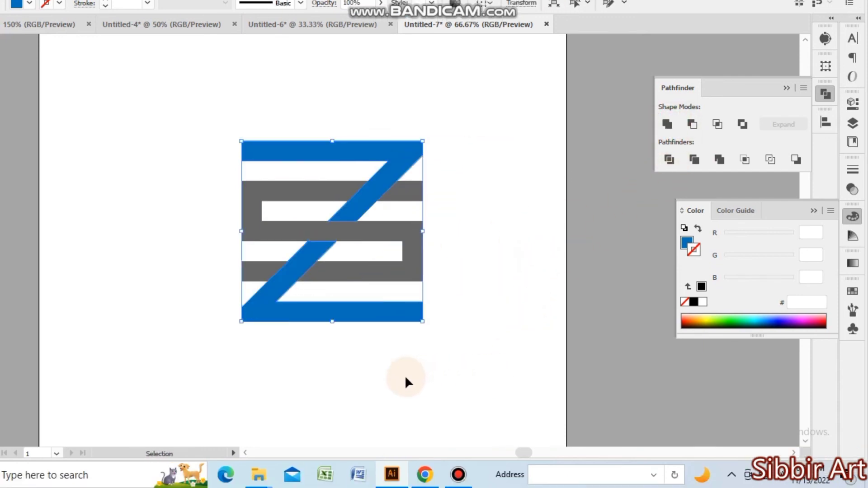
key("ctrl+minus")
key("ctrl+plus")
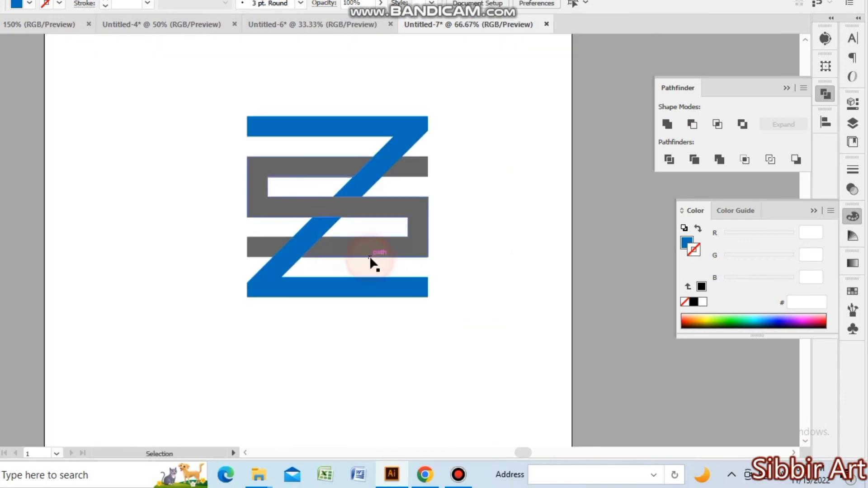
left_click(389, 210)
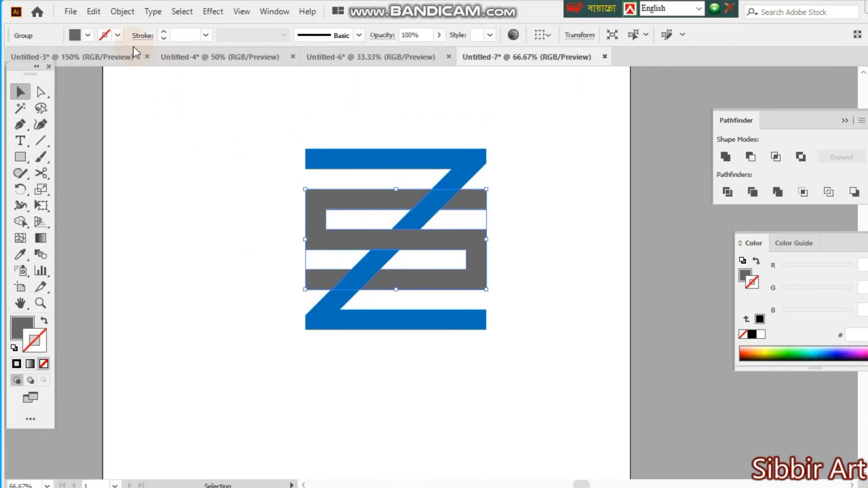
left_click(122, 12)
mouse_move(187, 335)
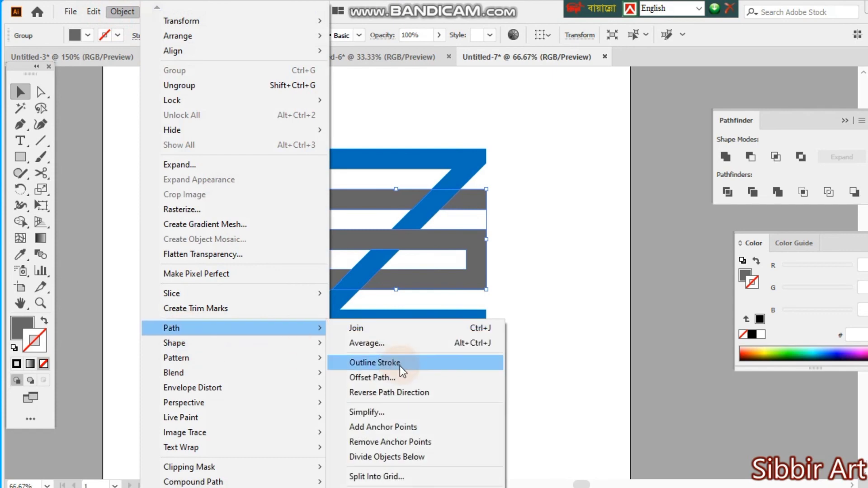
left_click(419, 136)
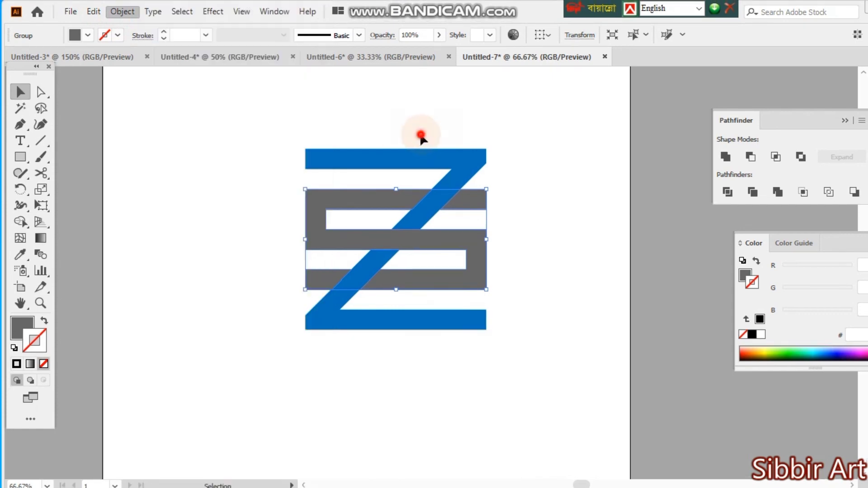
- Fill the grey S with red and give it a soft dark drop shadow
left_click(416, 245)
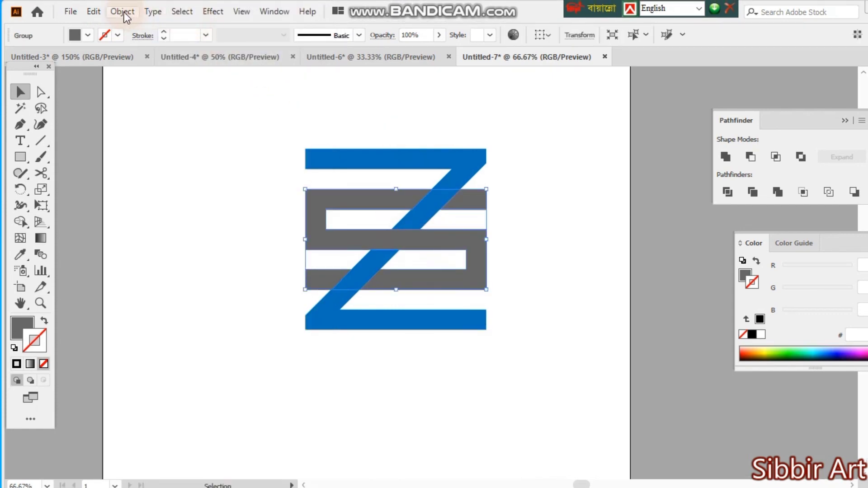
left_click(88, 35)
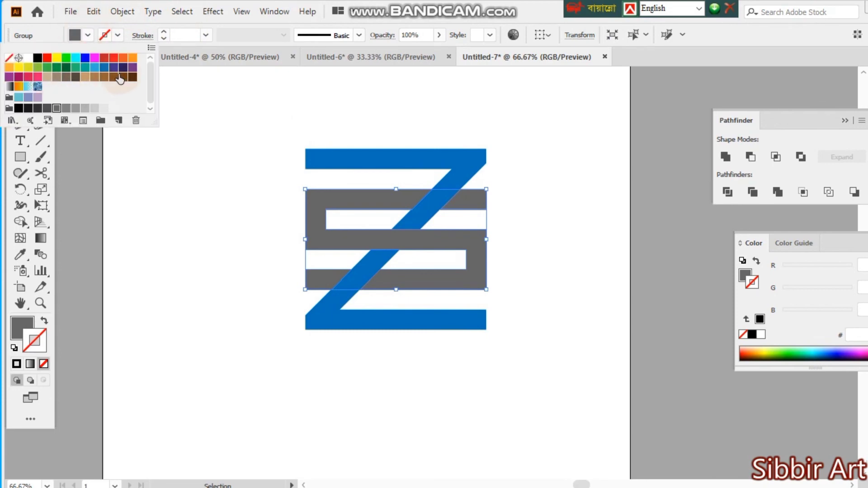
left_click(102, 59)
left_click(175, 183)
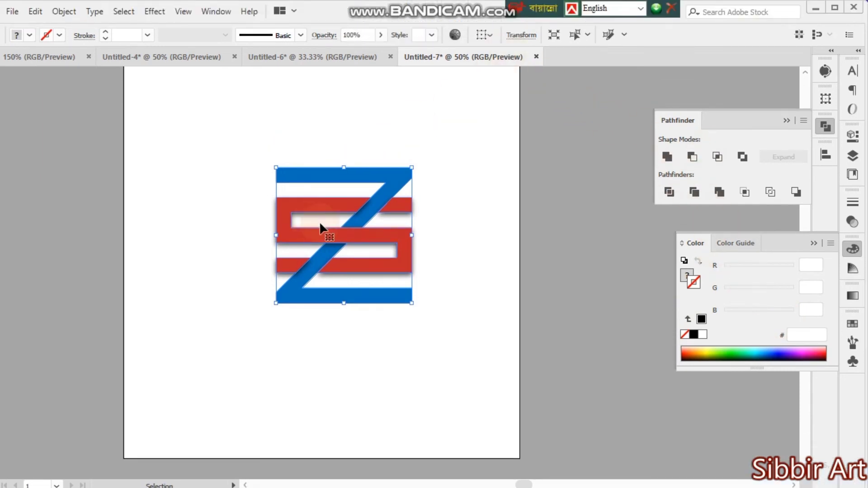
- Move the whole logo slightly up and enlarge it a little on the artboard
left_click_drag(333, 209, 327, 202)
left_click_drag(271, 235, 253, 239)
left_click(424, 351)
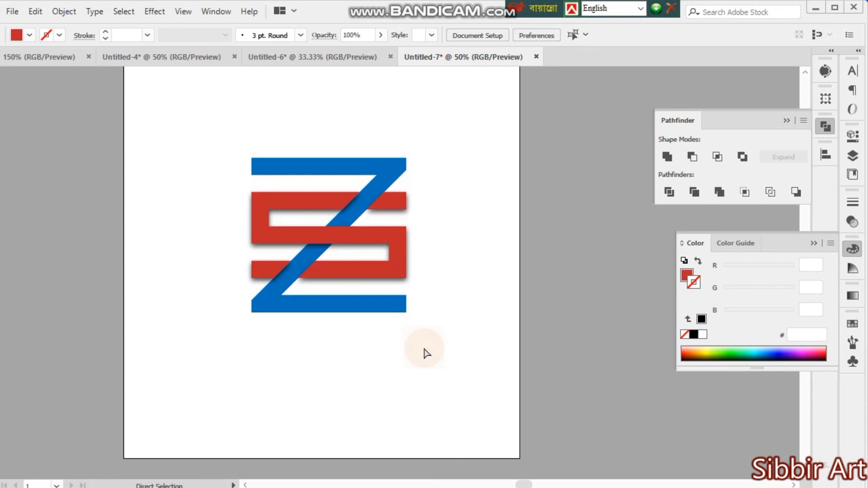
key("ctrl+minus")
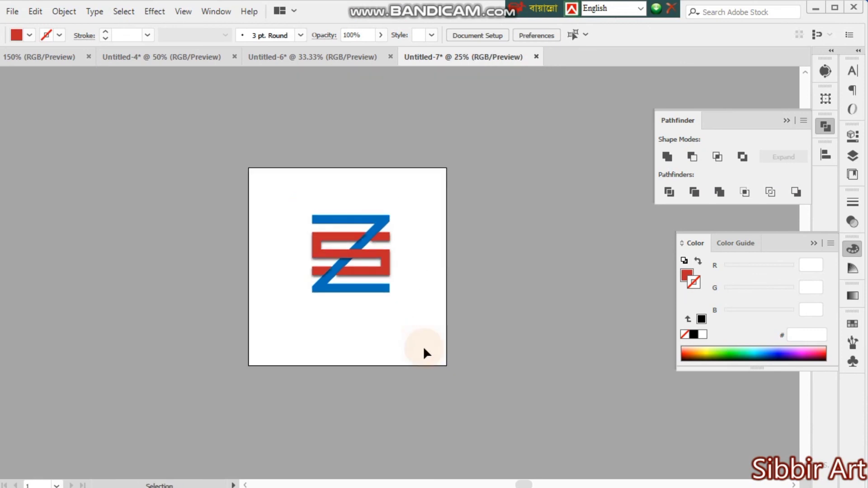